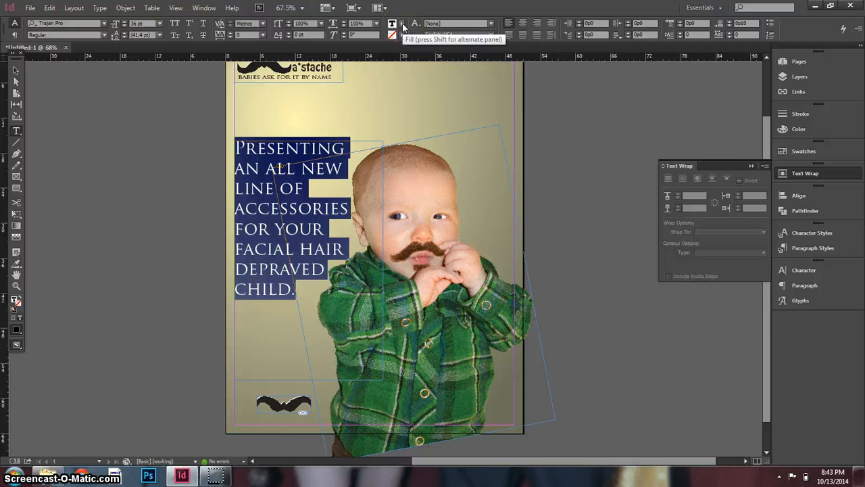
# - Sample the dark olive tone 6e6d5b from the page background near the baby's shirt as the selected headline's fill colour
pyautogui.click(392, 23)
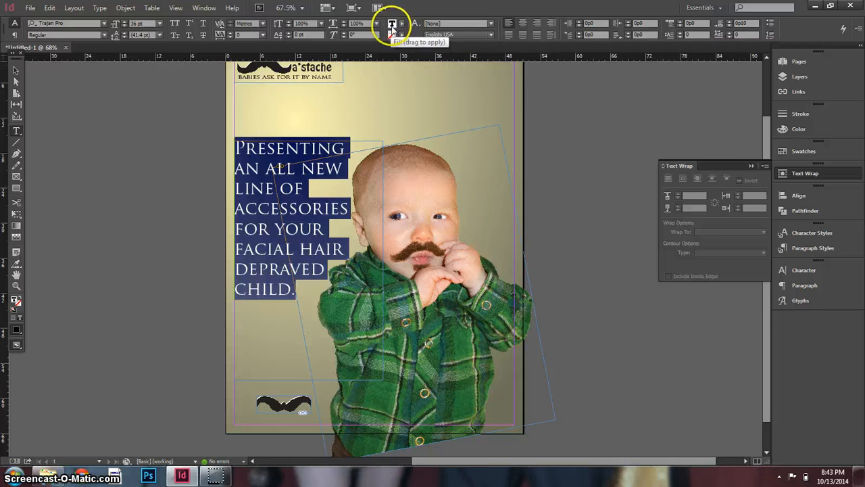
pyautogui.doubleClick(391, 25)
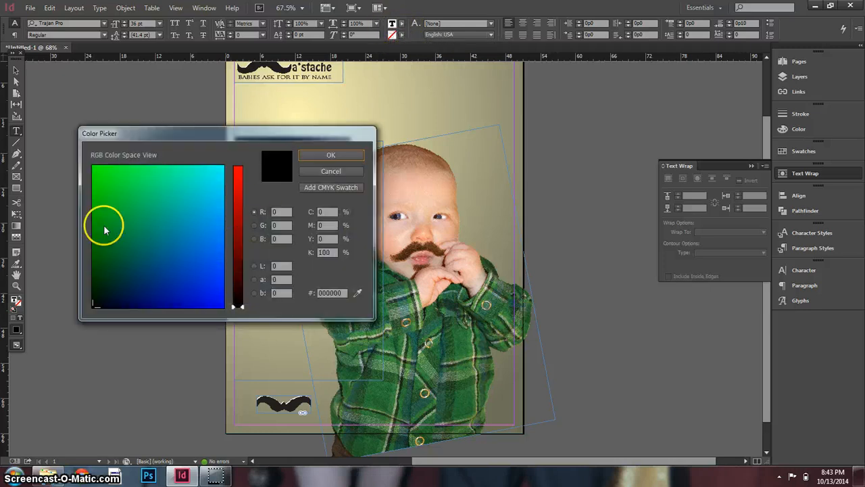
pyautogui.moveTo(160, 135); pyautogui.dragTo(204, 157)
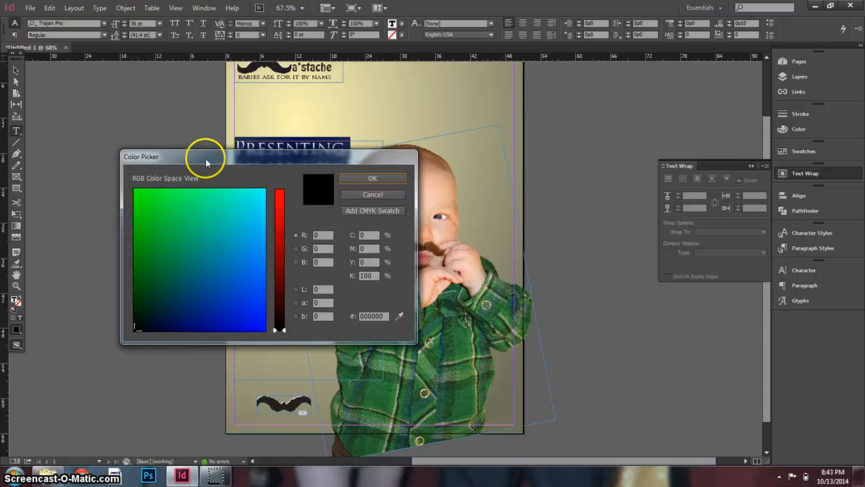
pyautogui.click(295, 288)
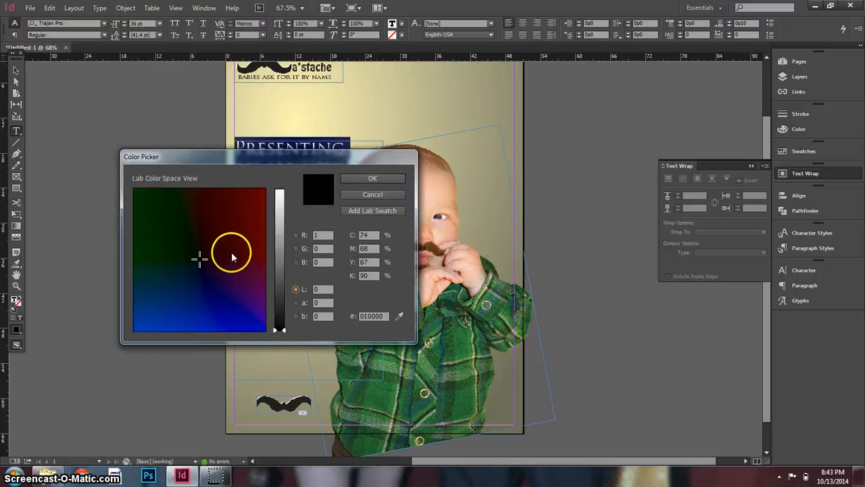
pyautogui.click(398, 316)
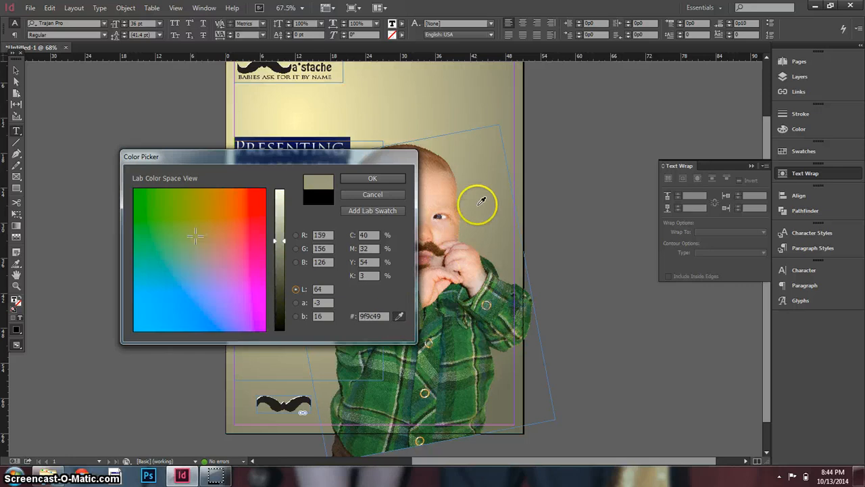
pyautogui.click(397, 319)
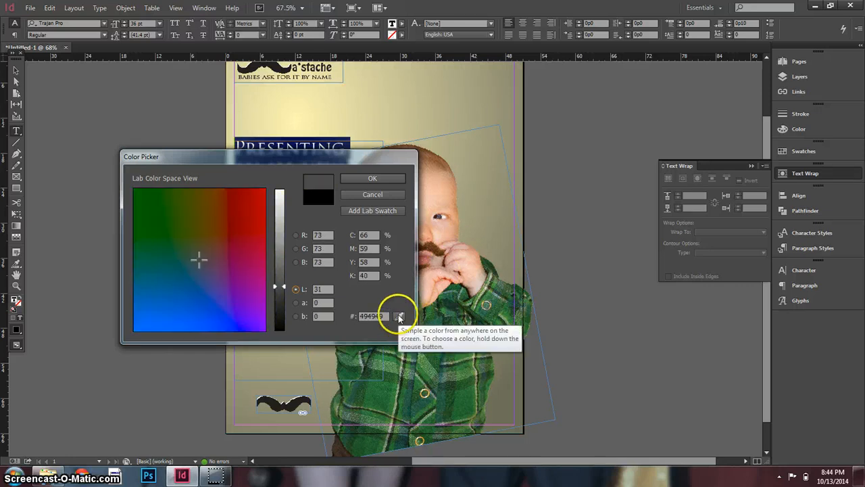
pyautogui.click(399, 316)
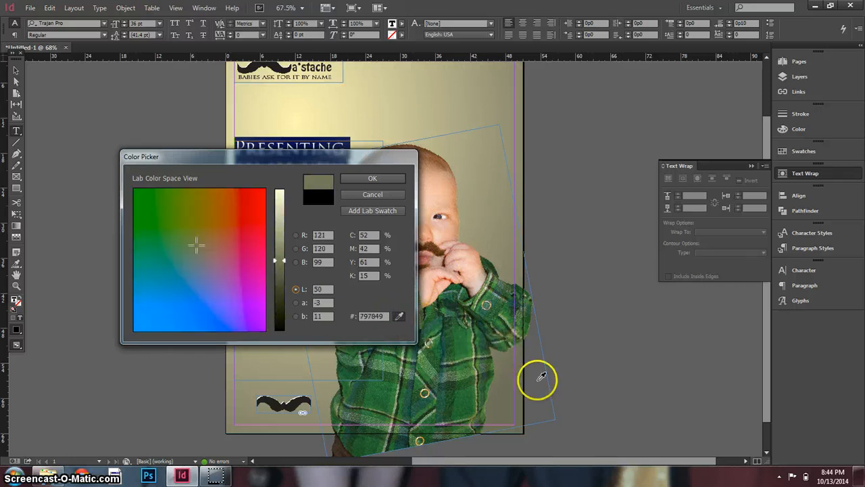
pyautogui.click(500, 413)
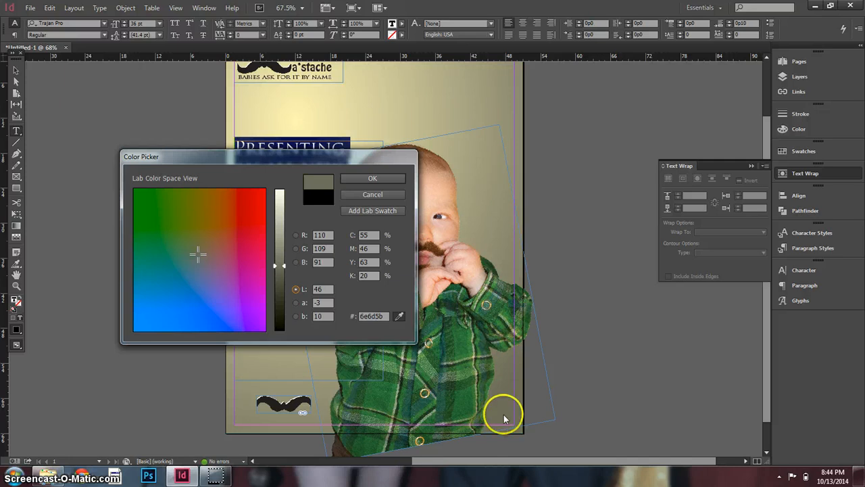
# - Darken the sampled headline fill colour to 474635, apply it and deselect the text
pyautogui.moveTo(345, 156); pyautogui.dragTo(628, 164)
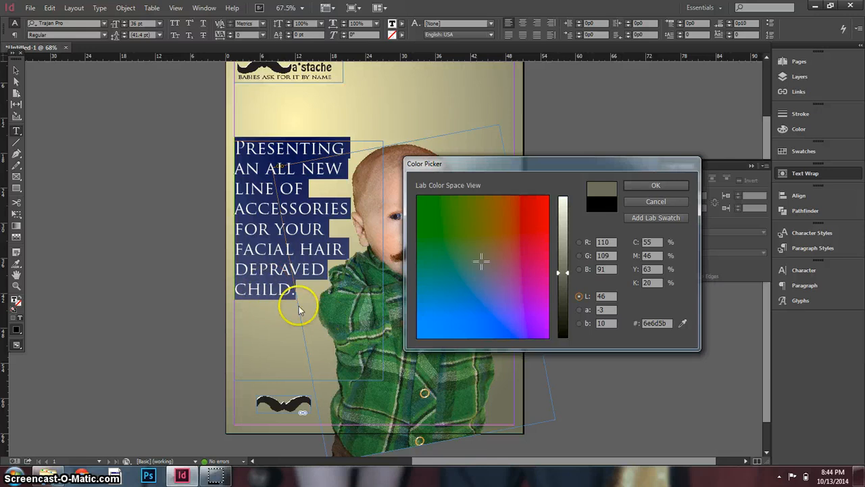
pyautogui.moveTo(568, 274); pyautogui.dragTo(567, 296)
pyautogui.click(655, 186)
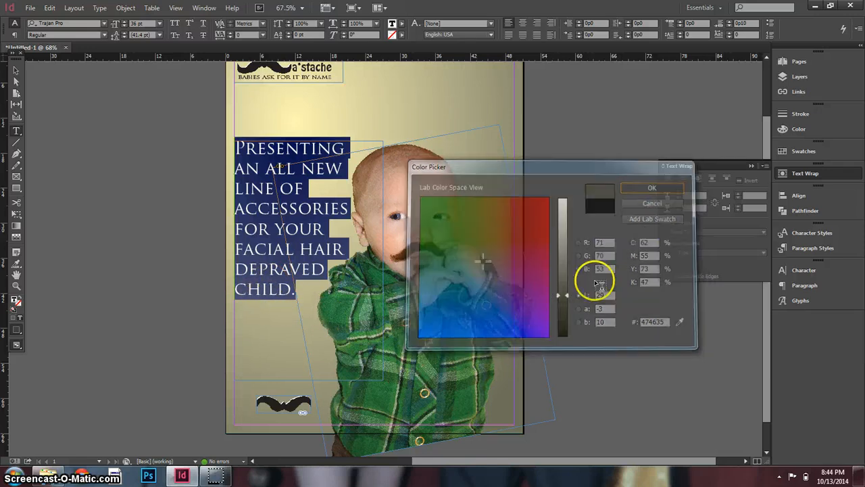
pyautogui.click(142, 142)
pyautogui.press('v')
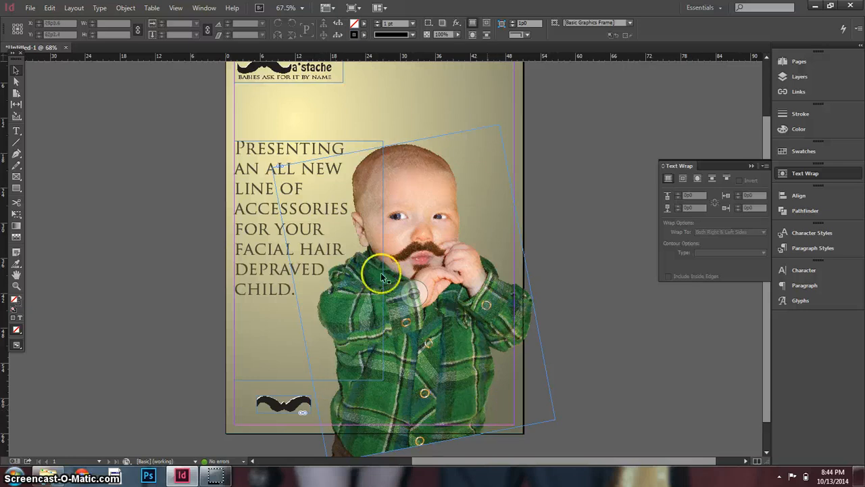
# - Move the small mustache graphic to X 8p0, Y 60p10.48 and draw a text frame about 35p9.6 by 5p1.2 beside it, reaching the right margin
pyautogui.click(266, 404)
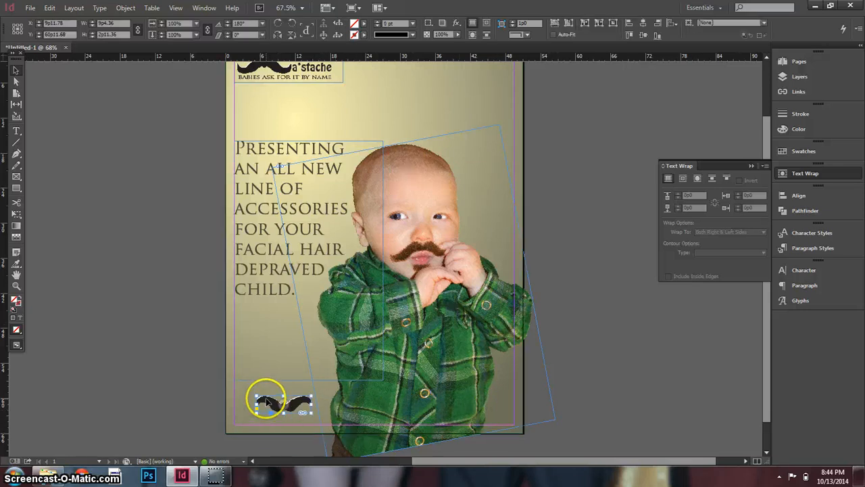
pyautogui.moveTo(267, 402)
pyautogui.mouseDown()
pyautogui.moveTo(252, 402)
pyautogui.moveTo(283, 403)
pyautogui.mouseUp()
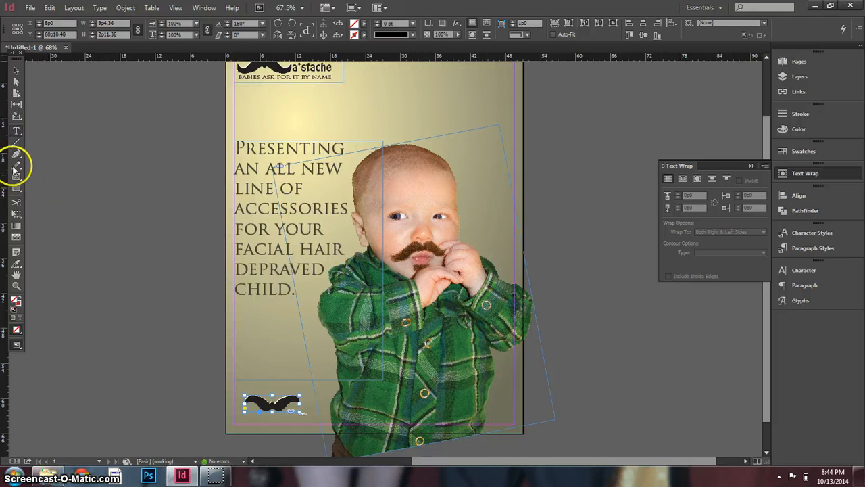
pyautogui.click(16, 130)
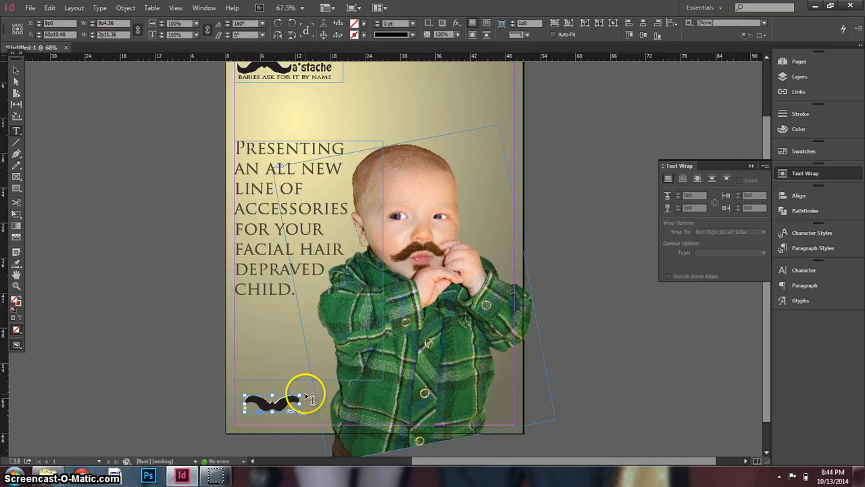
pyautogui.moveTo(308, 395); pyautogui.dragTo(471, 411)
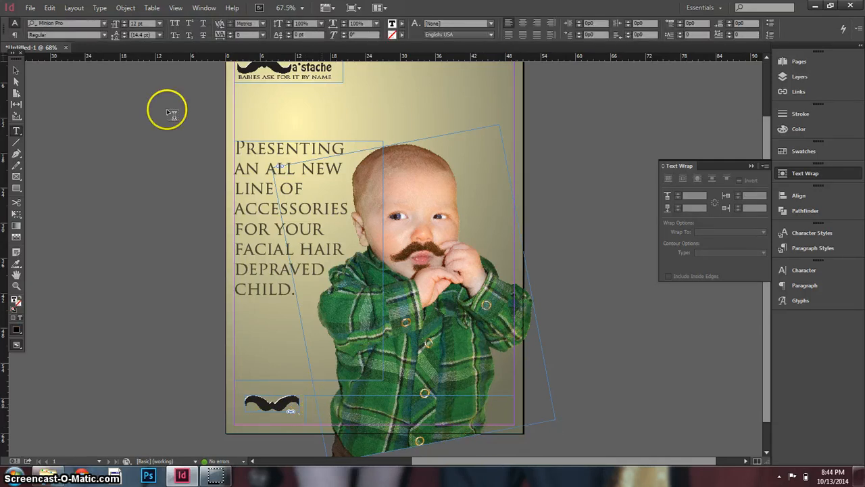
# - Set the new frame's text to Hobo Std at 24 pt and enter "hat is your baby wearing?"
pyautogui.click(103, 23)
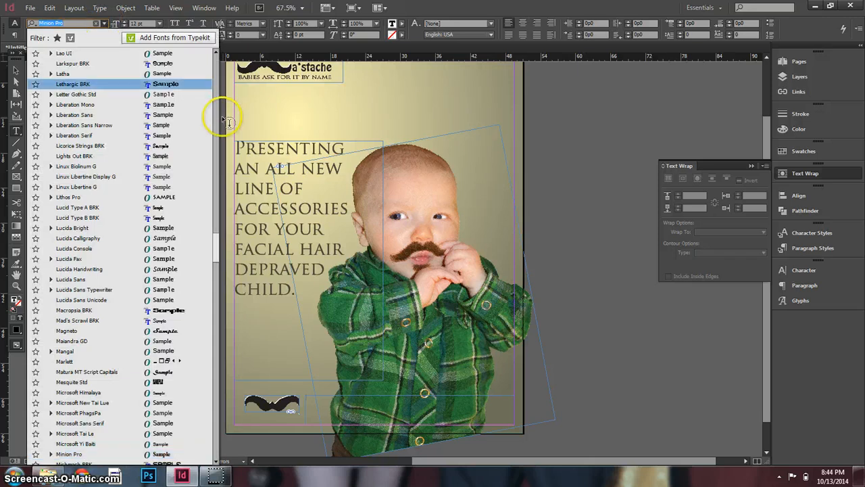
pyautogui.press('Down')
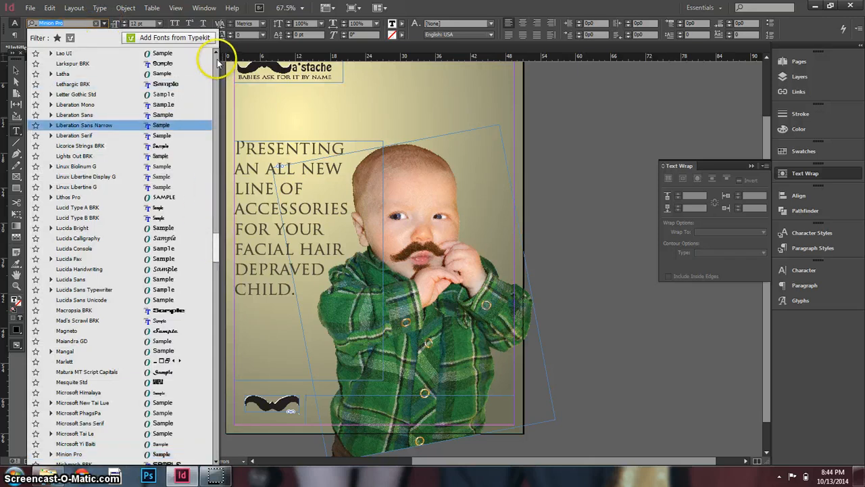
pyautogui.moveTo(218, 61); pyautogui.dragTo(217, 59)
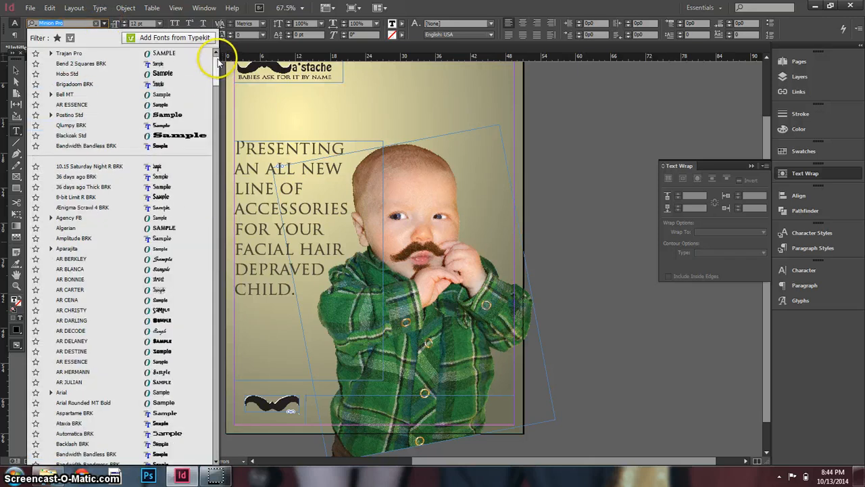
pyautogui.click(76, 74)
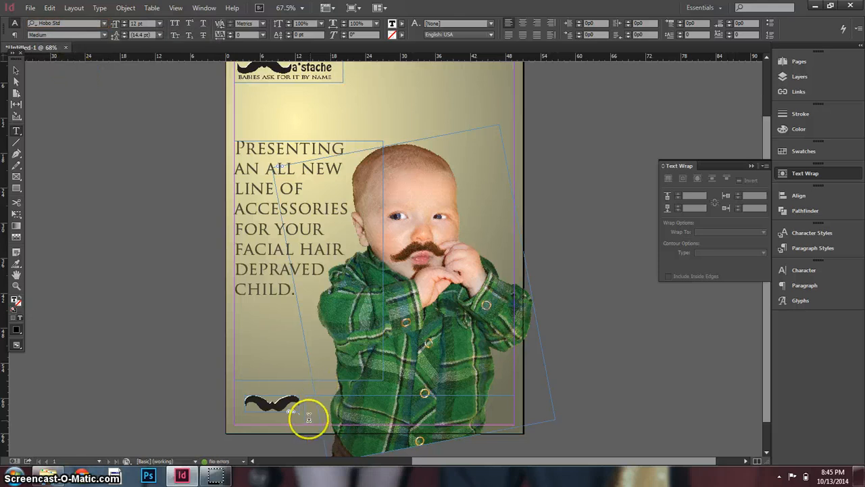
pyautogui.click(159, 24)
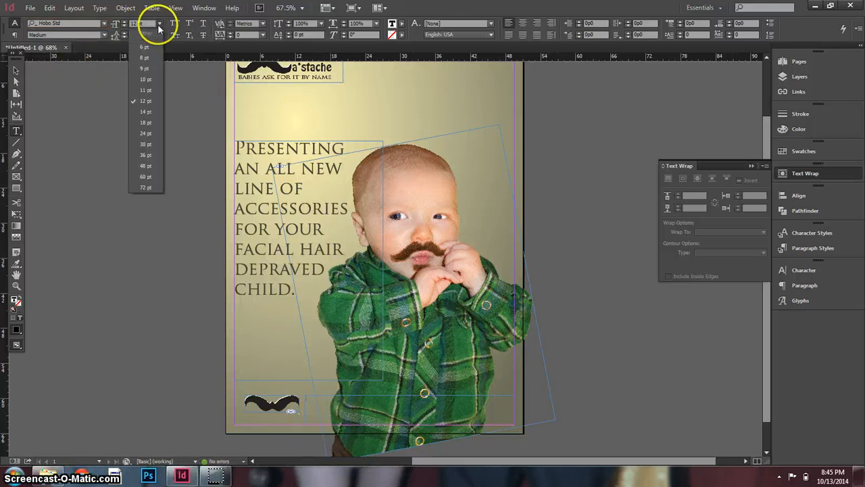
pyautogui.click(149, 133)
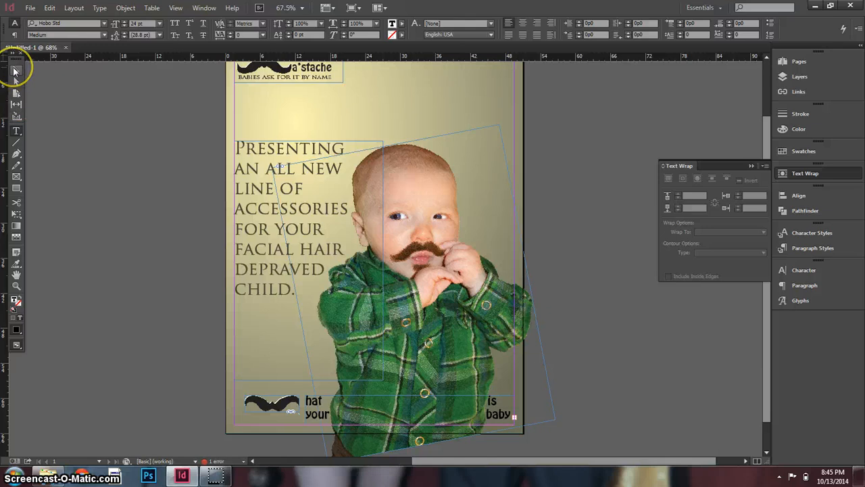
# - Move the headline and tagline text frames from the graphics layer into the text layer
pyautogui.click(315, 415)
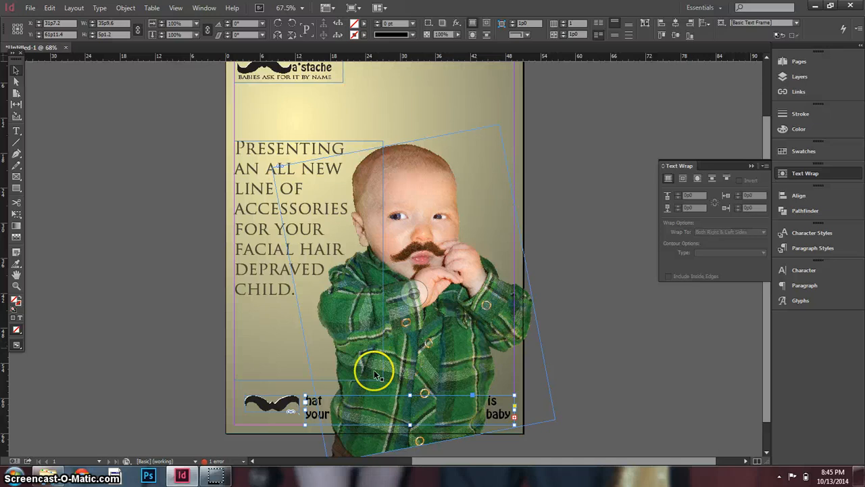
pyautogui.click(815, 77)
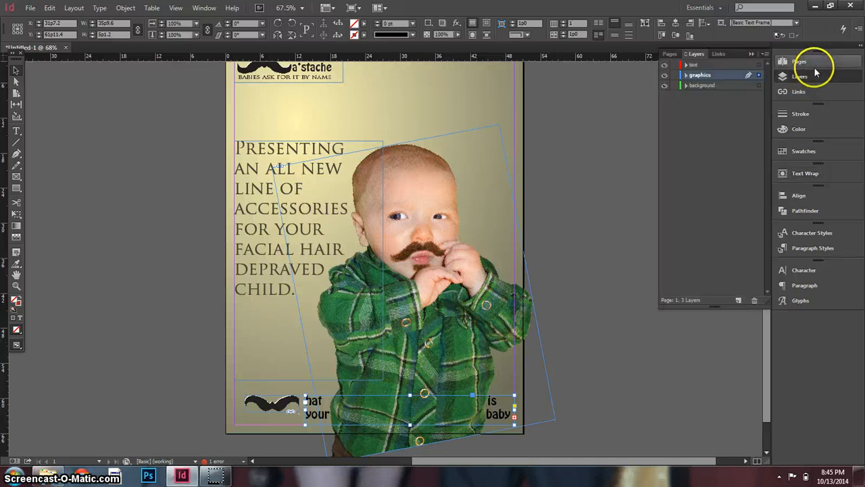
pyautogui.click(686, 75)
pyautogui.click(686, 137)
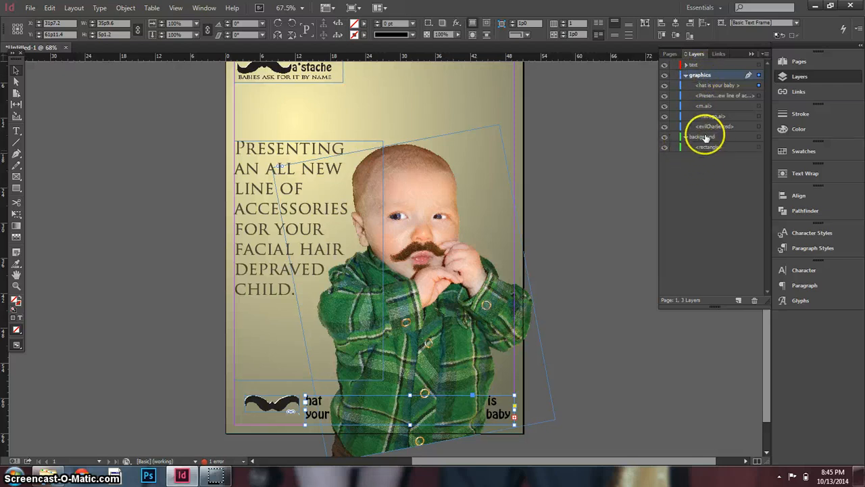
pyautogui.click(709, 147)
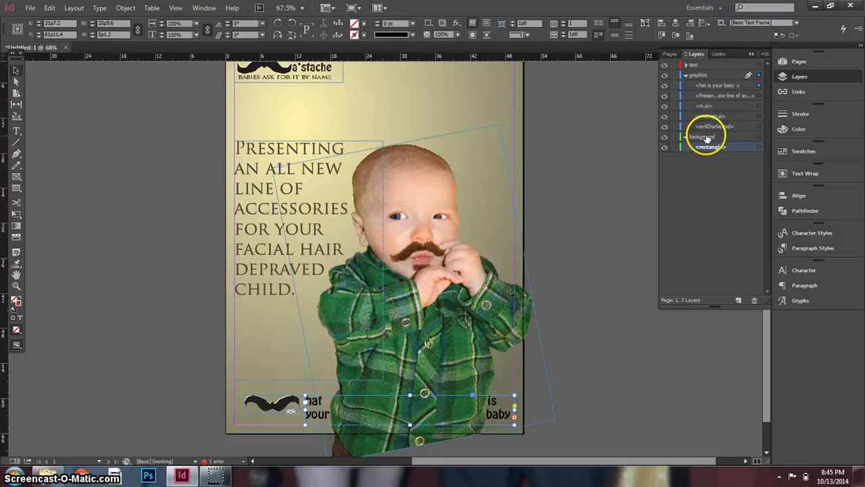
pyautogui.click(686, 137)
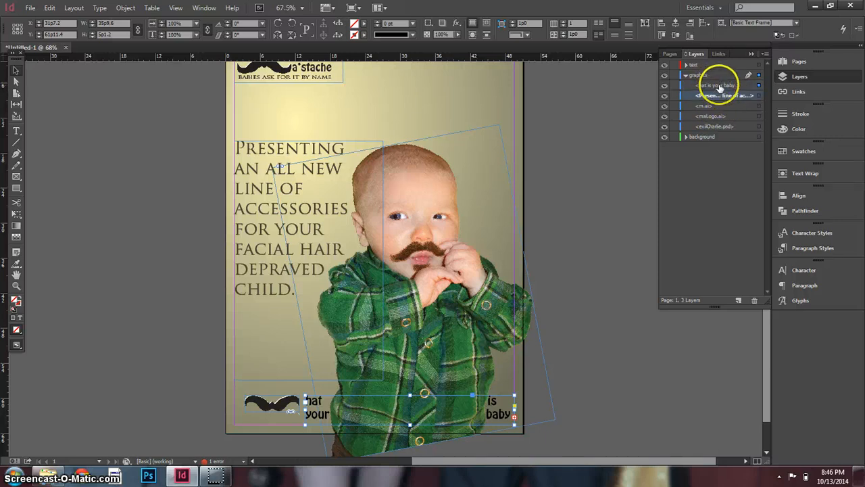
pyautogui.keyDown('shift'); pyautogui.click(720, 87); pyautogui.keyUp('shift')
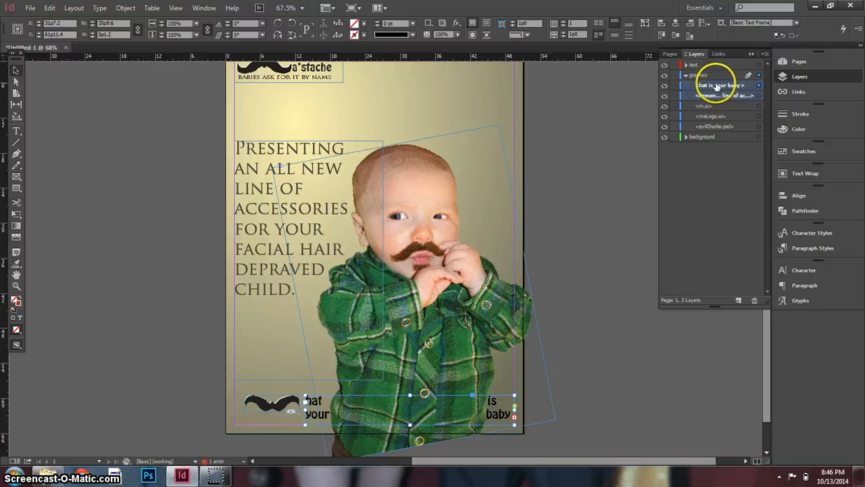
pyautogui.moveTo(720, 85); pyautogui.dragTo(691, 65)
pyautogui.click(686, 75)
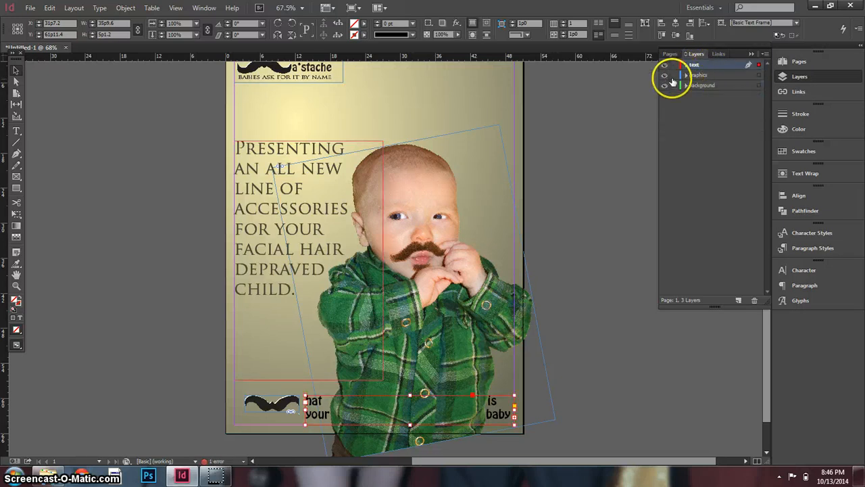
# - Lock the graphics and background layers and expand the text layer to show its two frames
pyautogui.click(673, 86)
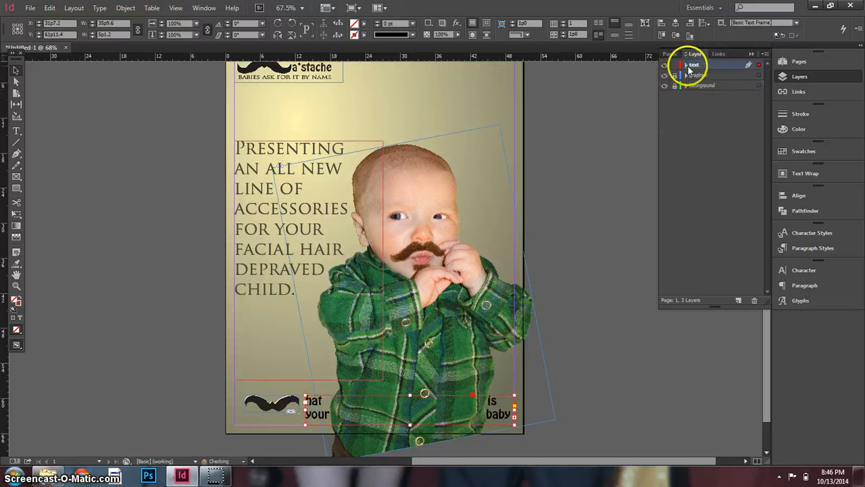
pyautogui.click(686, 65)
pyautogui.click(722, 86)
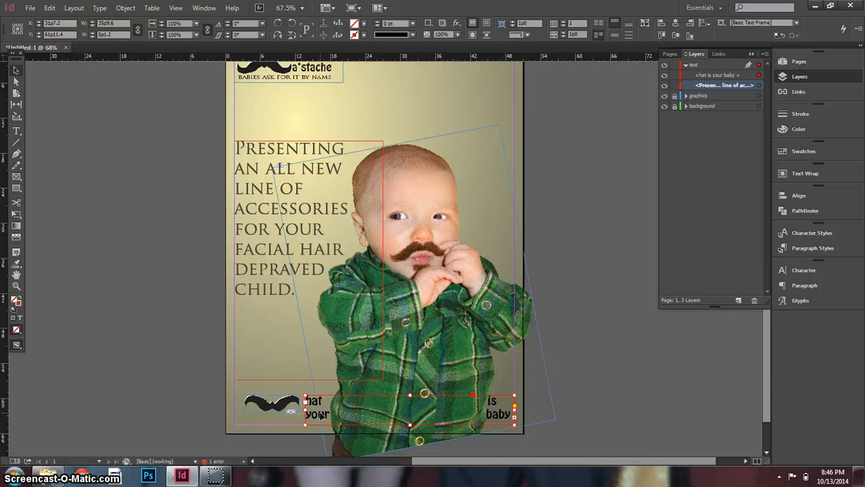
# - Set the tagline's text frame beside the small mustache to ignore text wrap
pyautogui.click(817, 174)
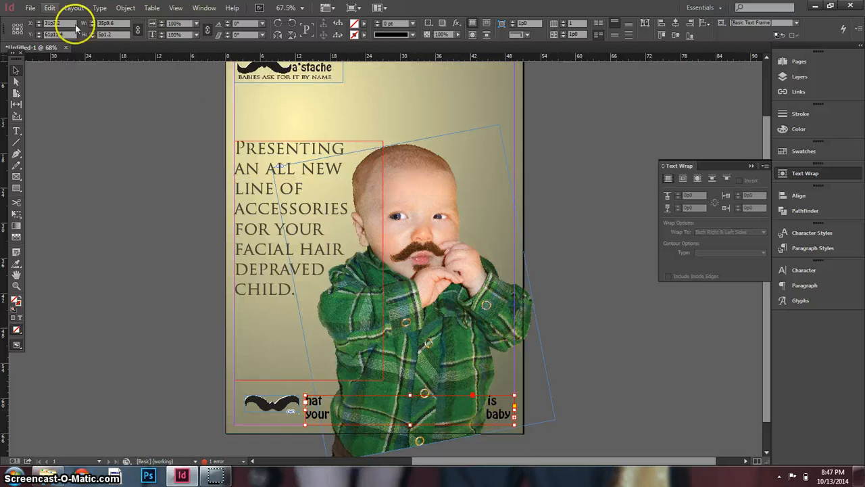
pyautogui.click(123, 8)
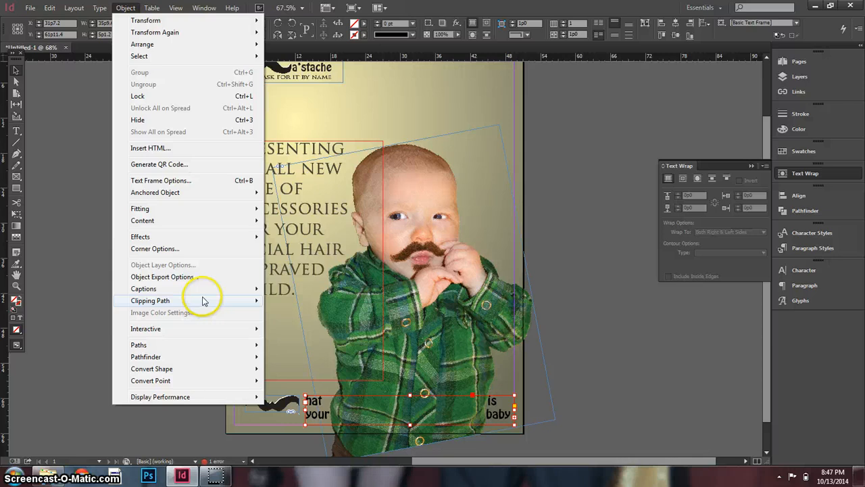
pyautogui.click(210, 182)
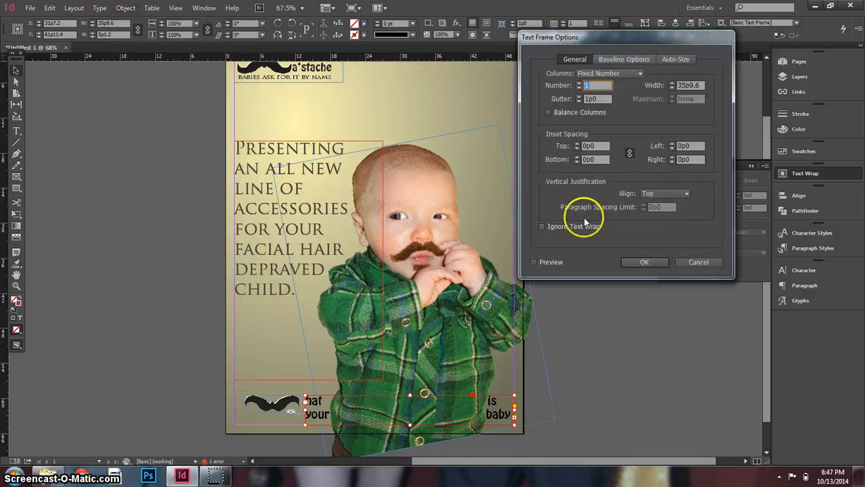
pyautogui.click(566, 230)
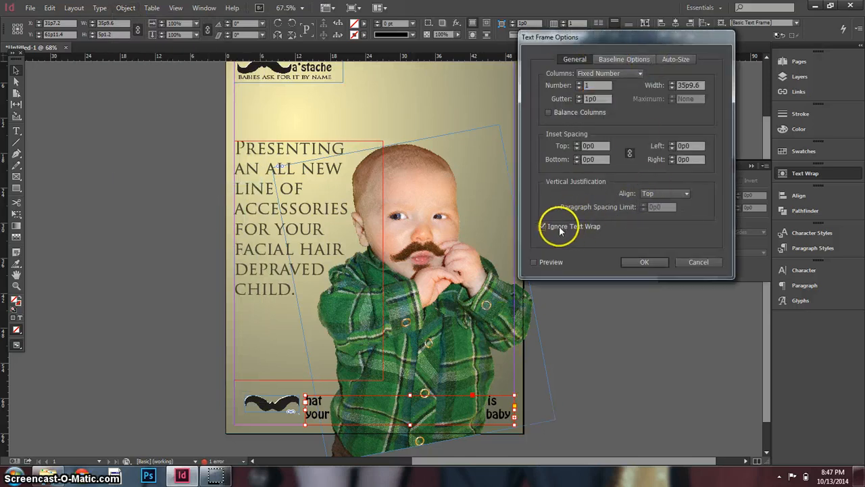
pyautogui.click(644, 262)
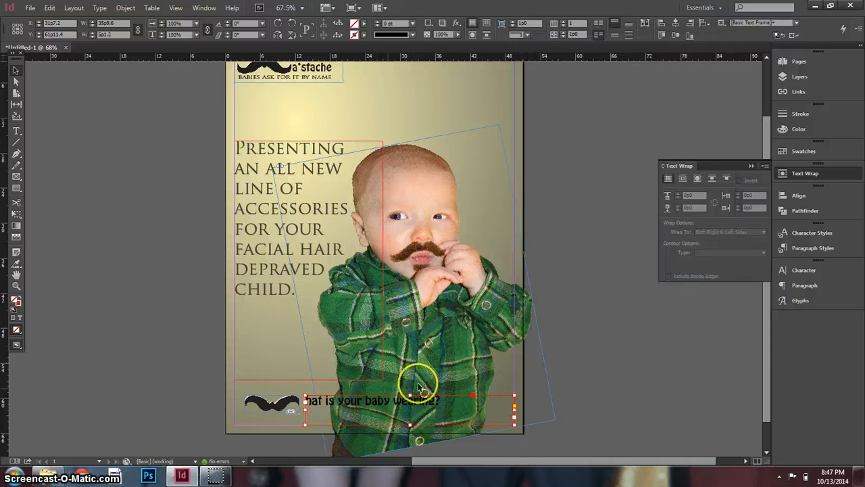
# - Increase the size of all the tagline text beside the small mustache to 30 pt
pyautogui.doubleClick(378, 400)
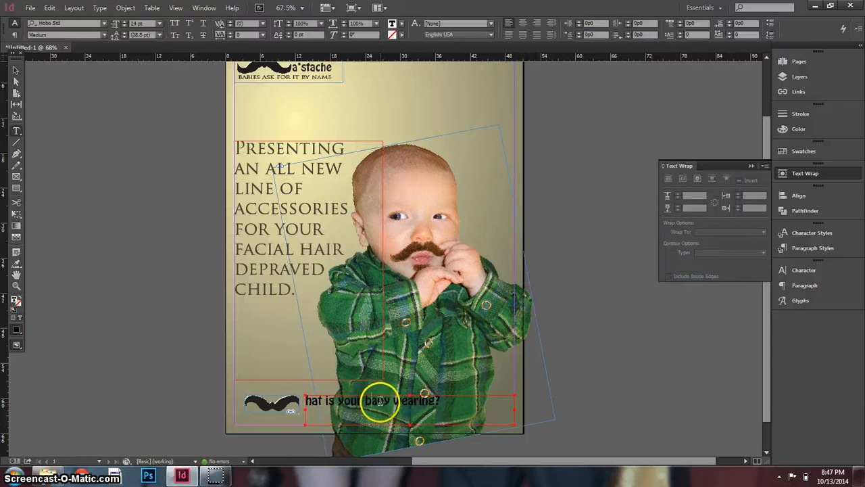
pyautogui.tripleClick(378, 400)
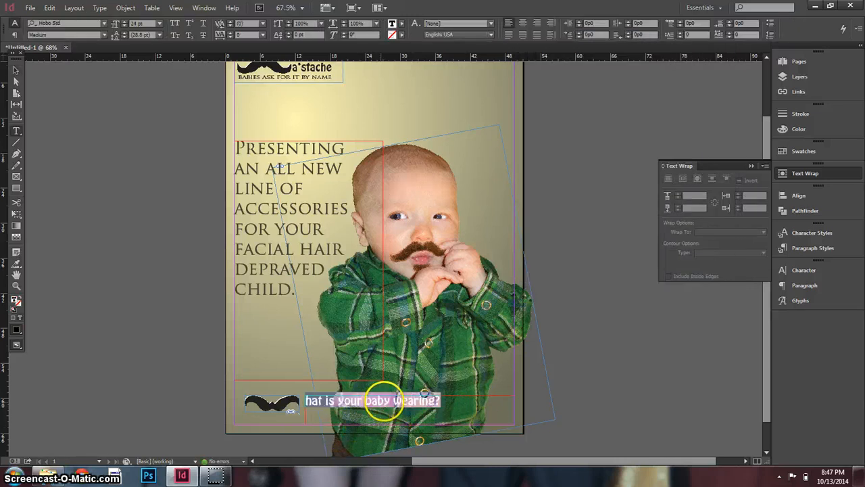
pyautogui.click(160, 24)
pyautogui.click(147, 141)
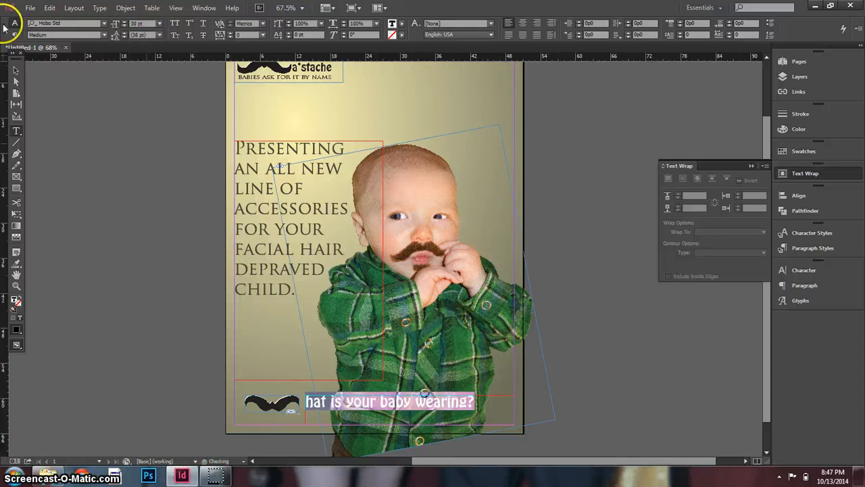
pyautogui.click(16, 69)
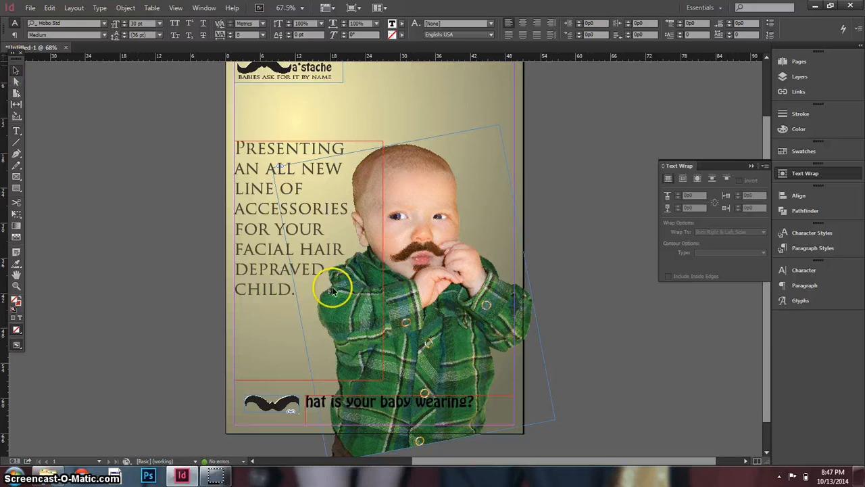
# - Change the fill color of the whole tagline text to [Paper]
pyautogui.doubleClick(464, 405)
pyautogui.hotkey('ctrl', 'a')
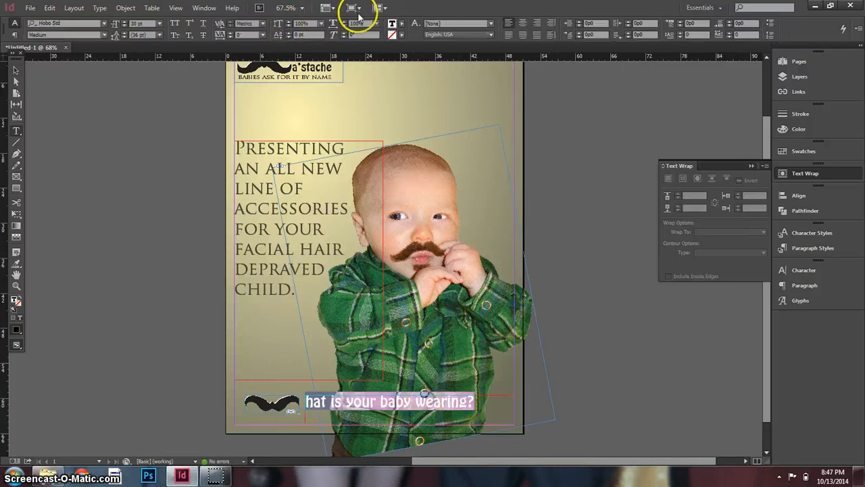
pyautogui.click(402, 25)
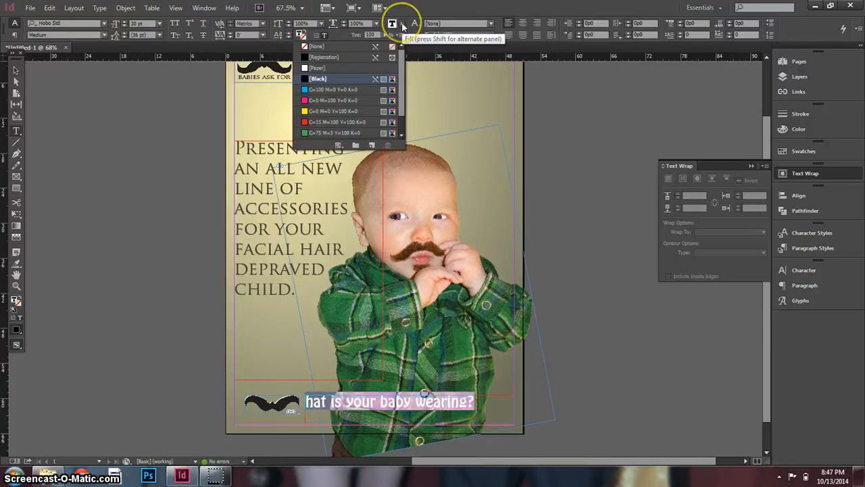
pyautogui.click(322, 69)
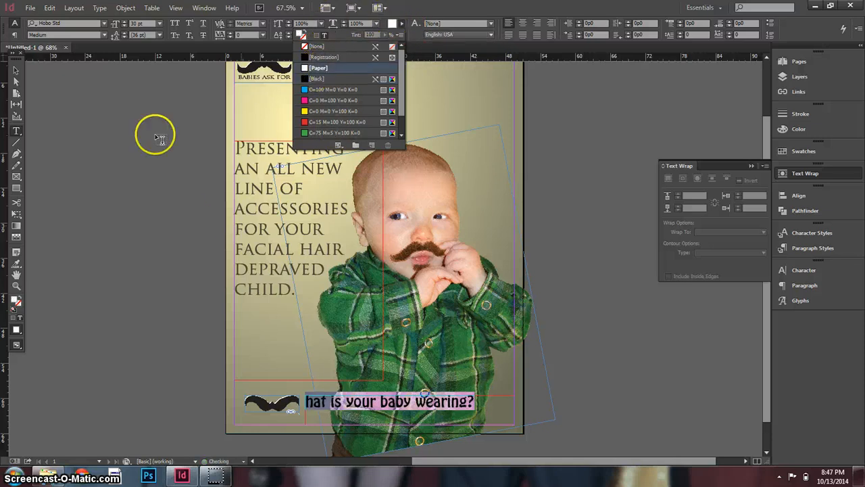
pyautogui.click(16, 69)
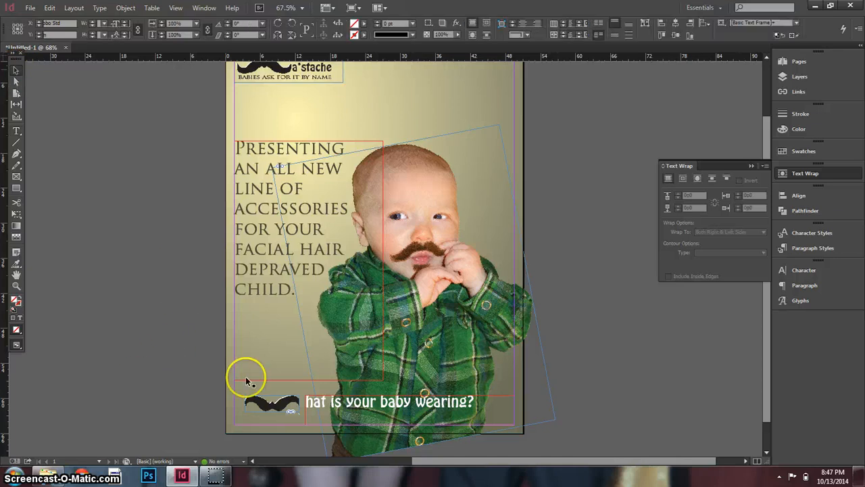
# - Unlock the graphics layer so the small mustache beside the tagline can be selected
pyautogui.click(315, 408)
pyautogui.click(284, 403)
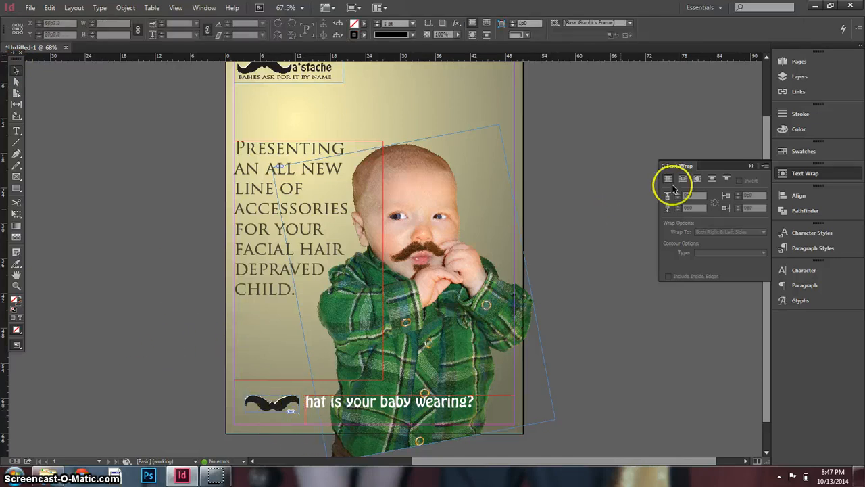
pyautogui.click(794, 78)
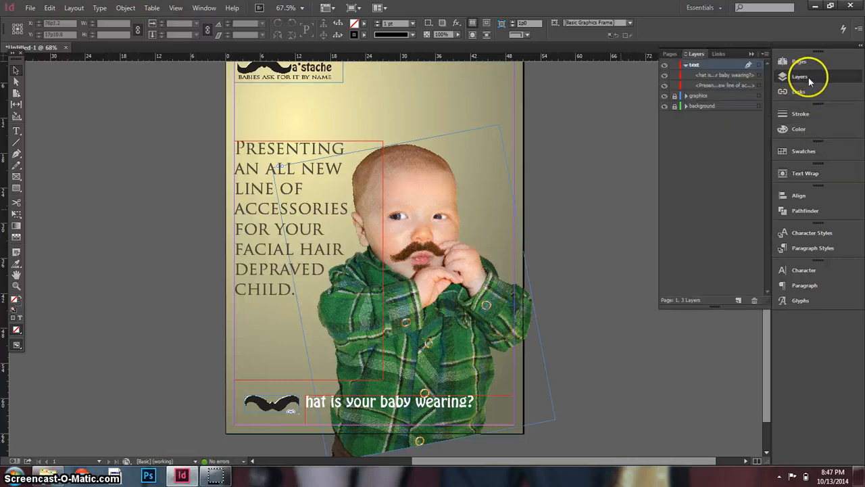
pyautogui.click(726, 76)
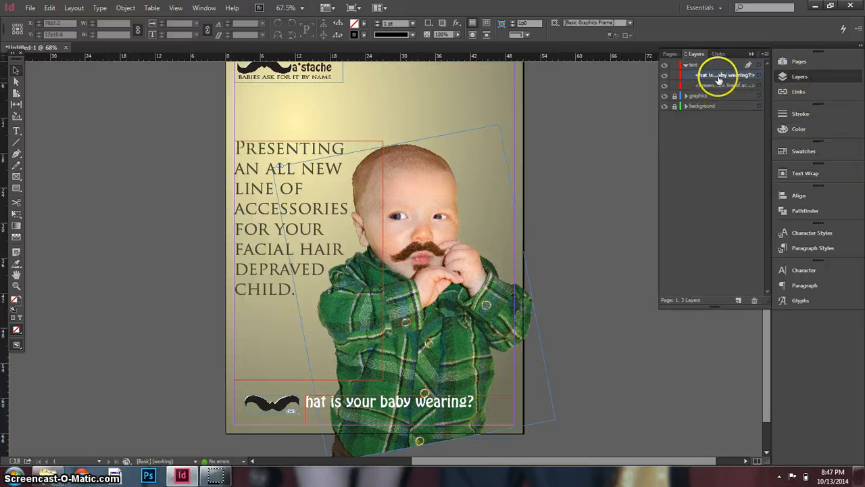
pyautogui.click(689, 96)
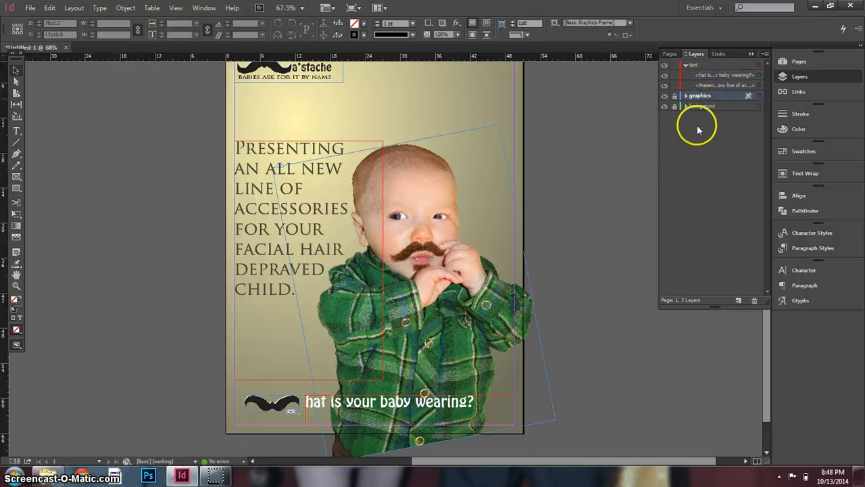
pyautogui.click(673, 95)
# - Widen the small mustache's frame to about 10p4.58 so it reaches the start of the tagline
pyautogui.click(283, 405)
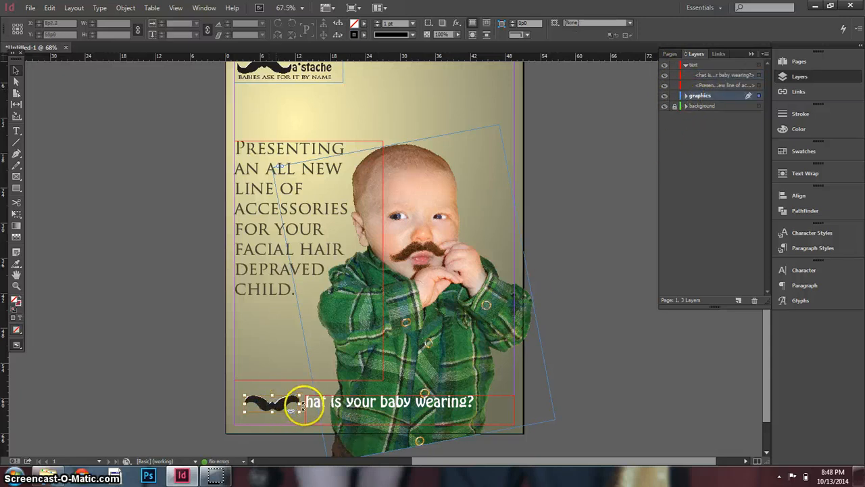
pyautogui.moveTo(299, 404); pyautogui.dragTo(303, 410)
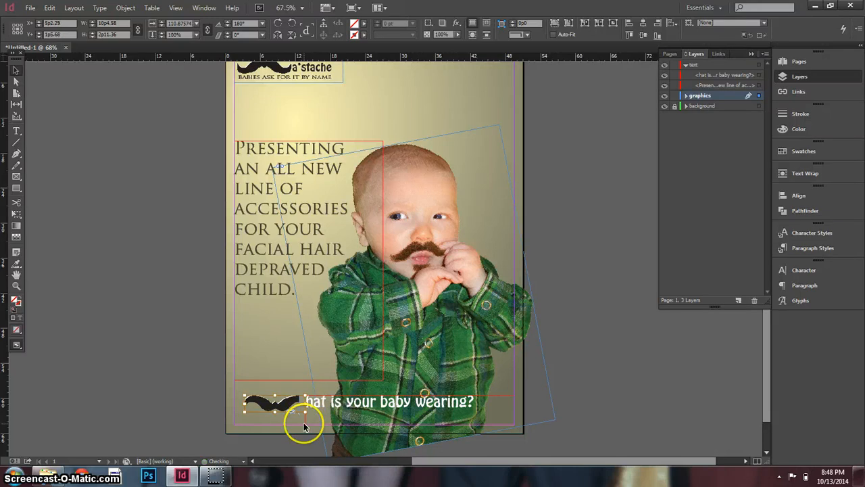
pyautogui.click(193, 415)
pyautogui.moveTo(261, 415); pyautogui.dragTo(305, 405)
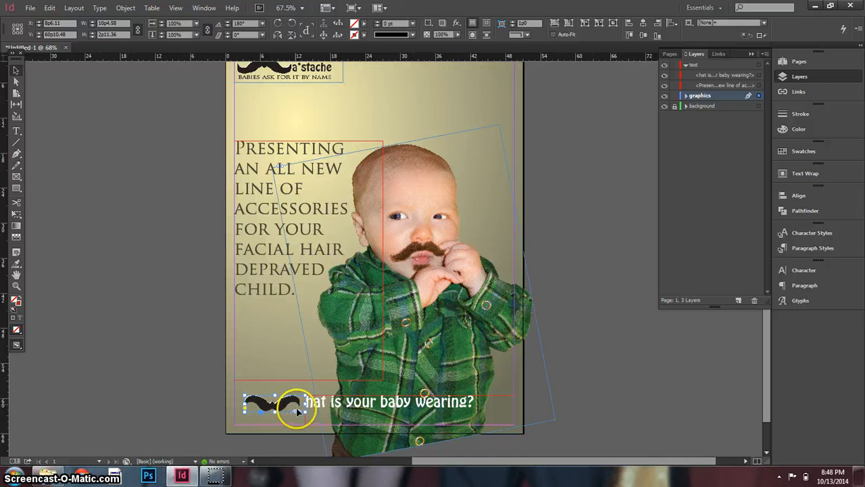
# - Fit the tagline frame's height to its text and move it over the end of the small mustache, at about X 29p3.6
pyautogui.hotkey('ctrl', '1')
pyautogui.scroll(1, 300, 410)
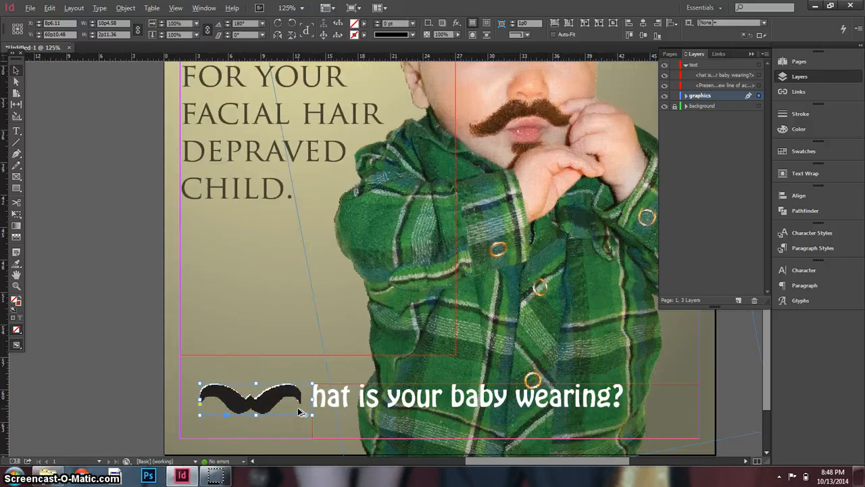
pyautogui.moveTo(500, 424); pyautogui.dragTo(472, 413)
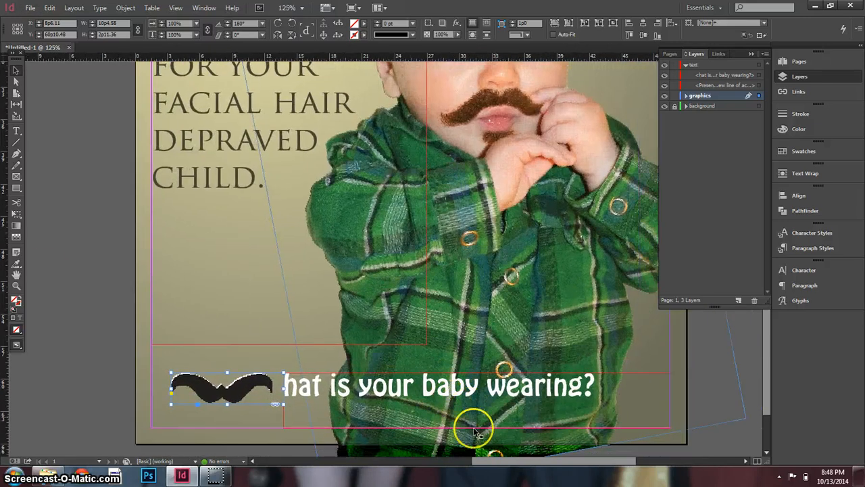
pyautogui.click(404, 402)
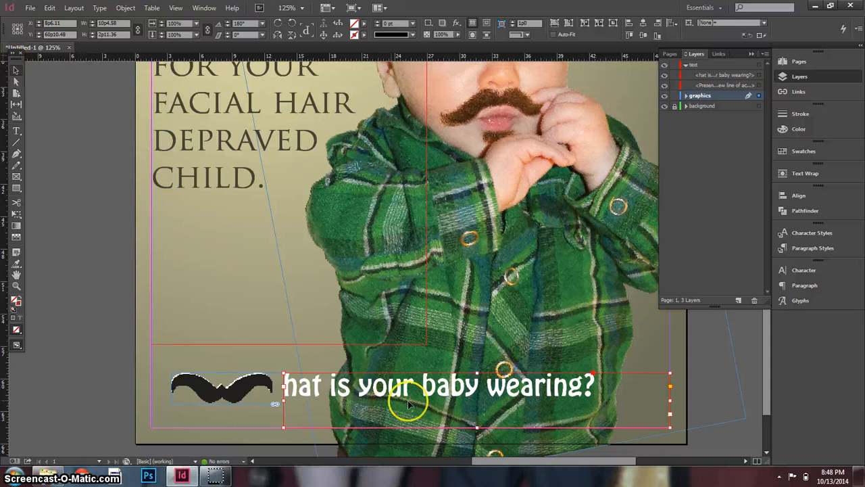
pyautogui.doubleClick(478, 427)
pyautogui.moveTo(425, 385); pyautogui.dragTo(399, 393)
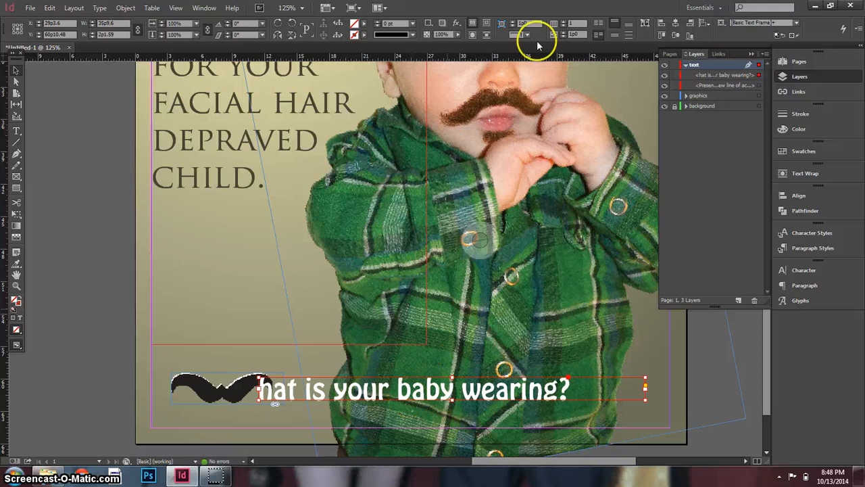
# - Add a Multiply drop shadow to the tagline with 59% opacity, 0p5 distance, a 135° angle and 0p5 size
pyautogui.click(457, 24)
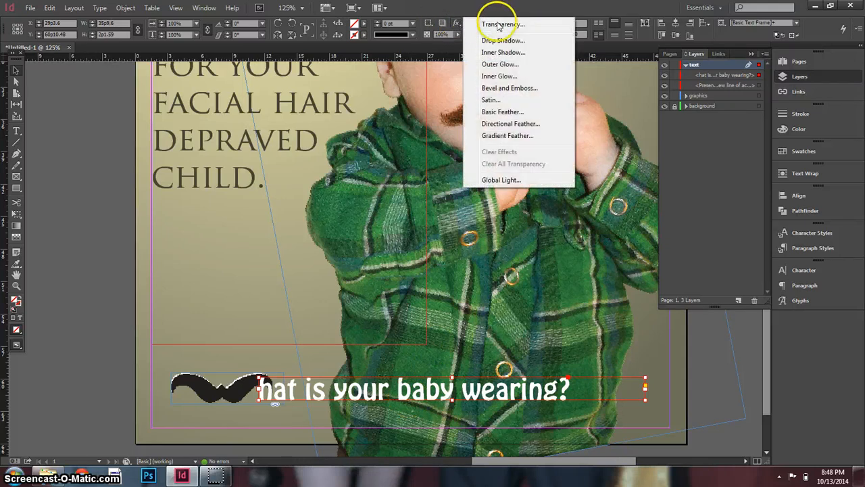
pyautogui.click(512, 40)
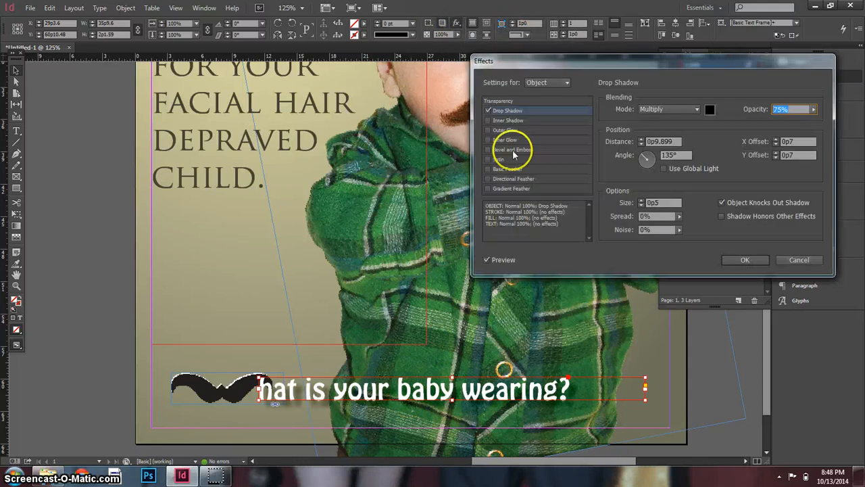
pyautogui.moveTo(712, 63); pyautogui.dragTo(683, 74)
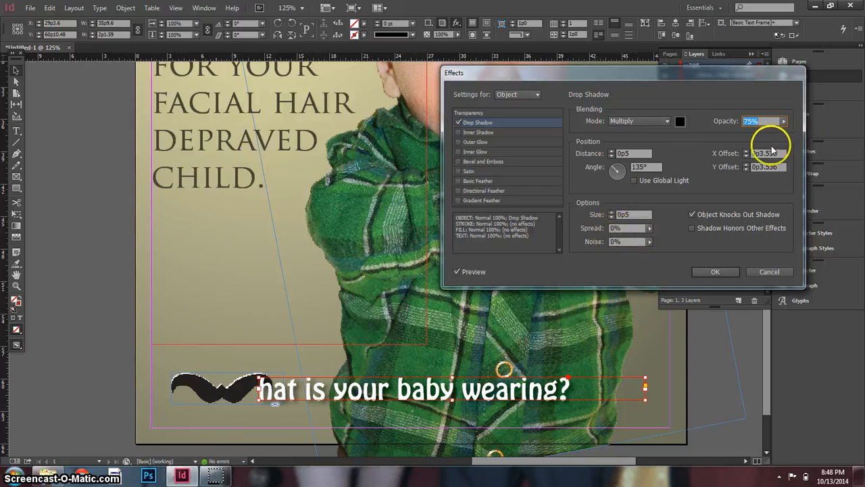
pyautogui.click(784, 120)
pyautogui.moveTo(769, 138); pyautogui.dragTo(763, 133)
pyautogui.click(734, 271)
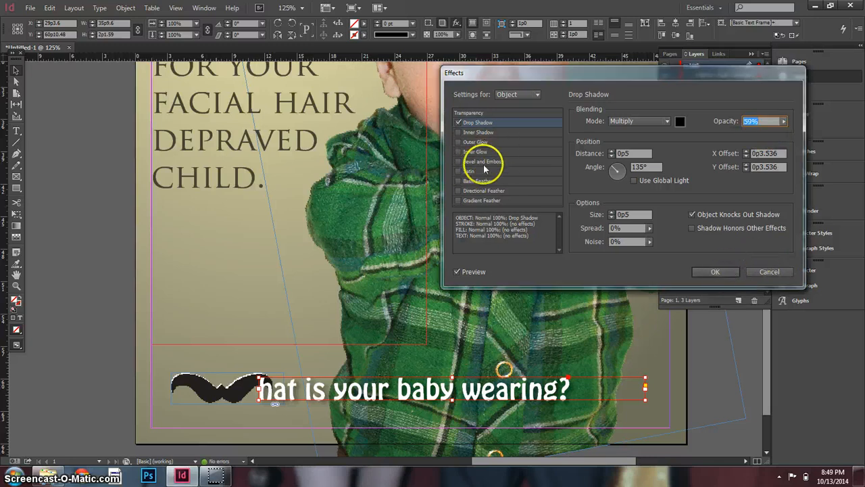
pyautogui.click(716, 271)
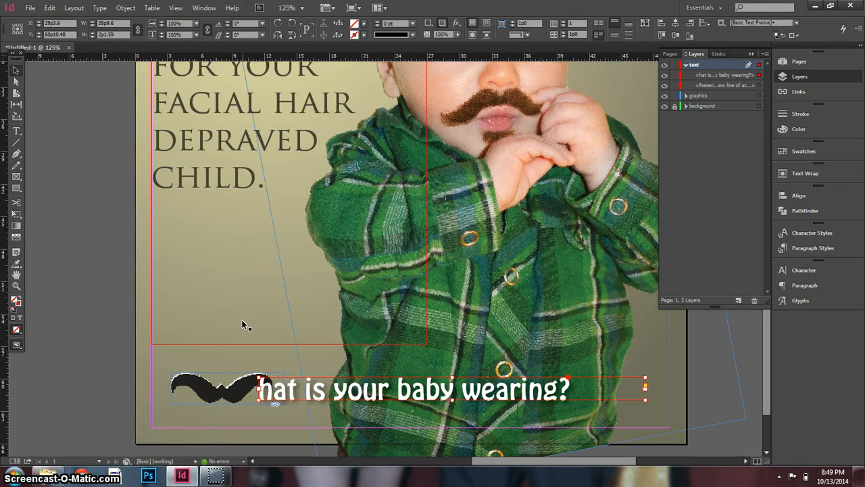
# - Deselect the tagline and review the overall poster layout from logo to tagline
pyautogui.click(124, 309)
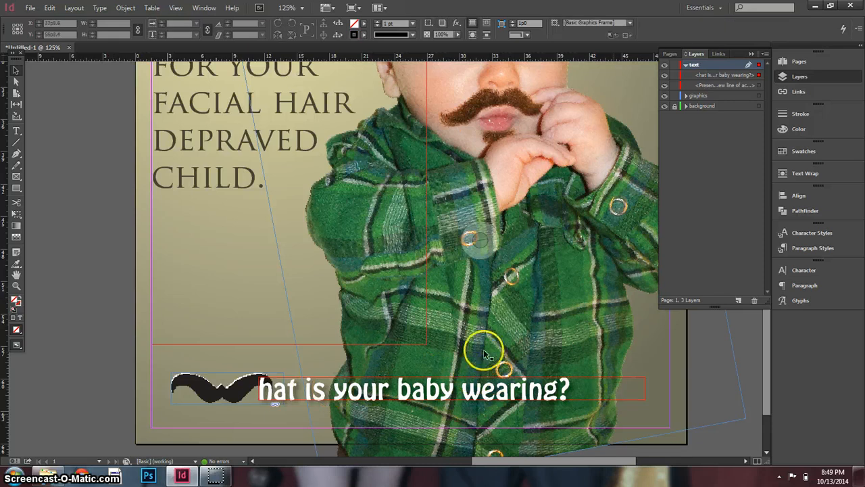
pyautogui.hotkey('ctrl', '-')
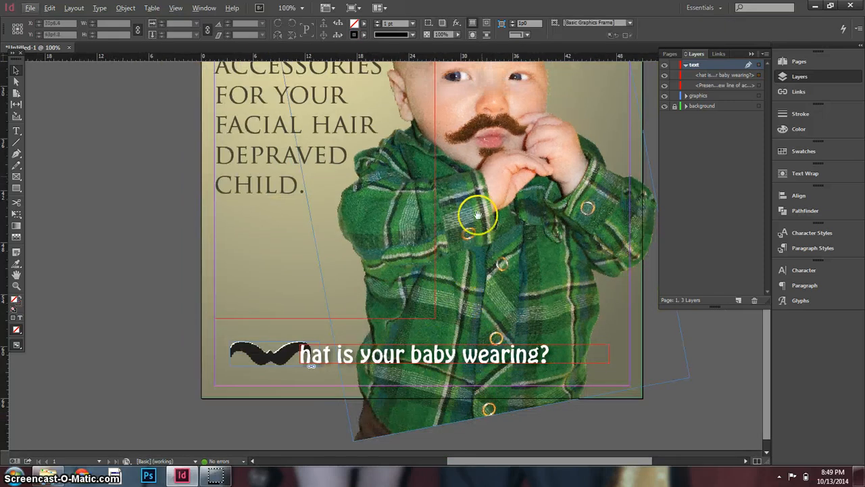
pyautogui.moveTo(490, 165); pyautogui.dragTo(470, 273)
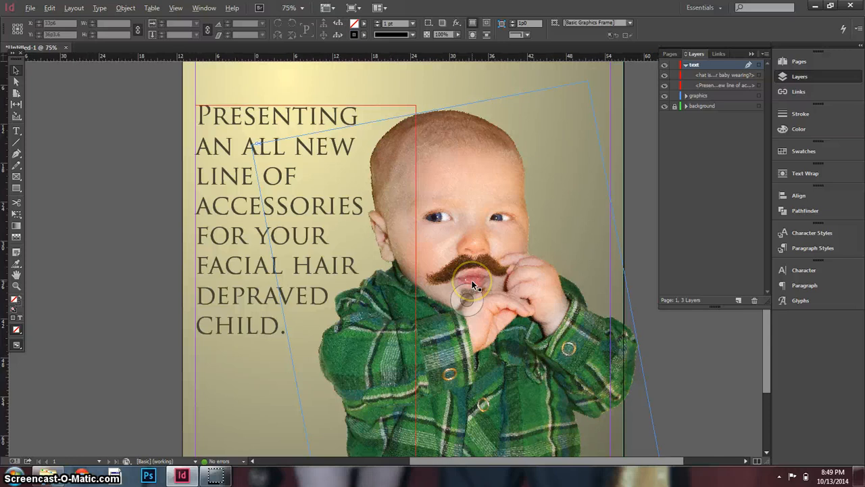
pyautogui.hotkey('ctrl', '-')
pyautogui.hotkey('ctrl', '-')
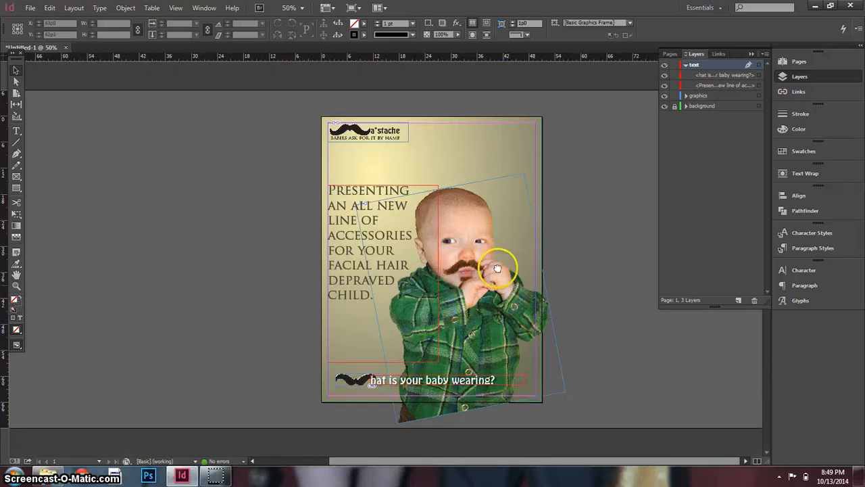
pyautogui.hotkey('ctrl', '=')
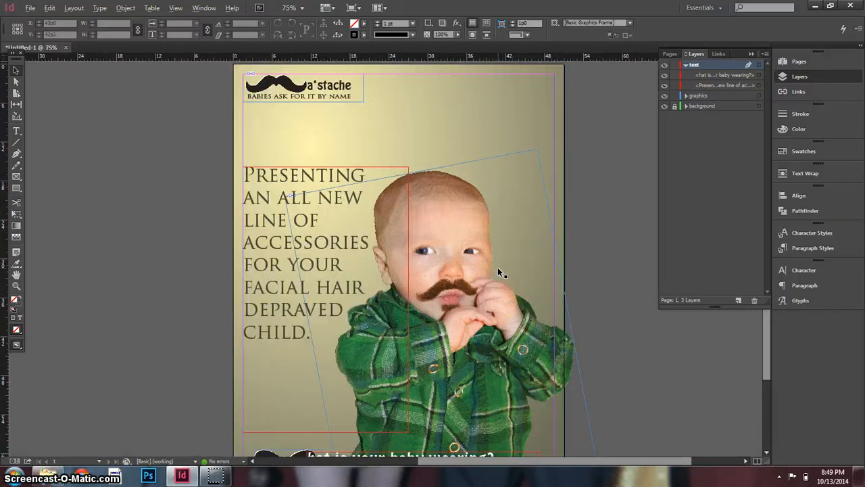
pyautogui.hotkey('ctrl', '-')
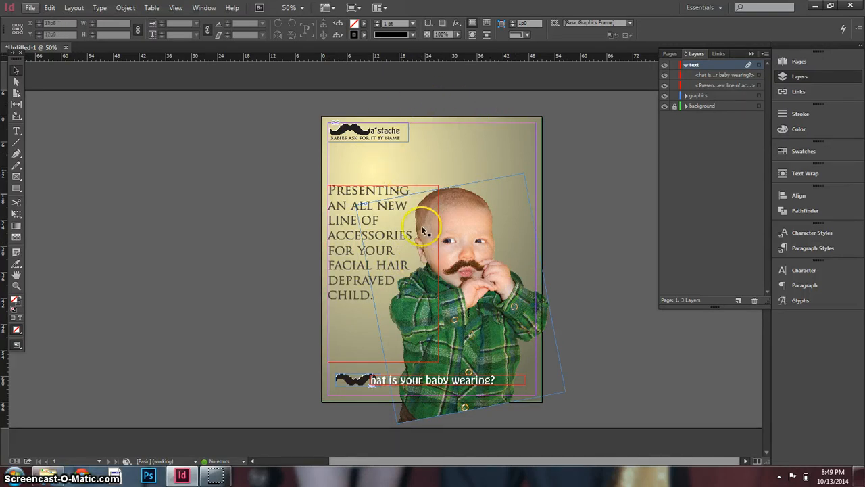
# - Collapse the text layer and switch to Preview screen mode to inspect the headline and the baby's mustache up close
pyautogui.click(685, 65)
pyautogui.click(354, 9)
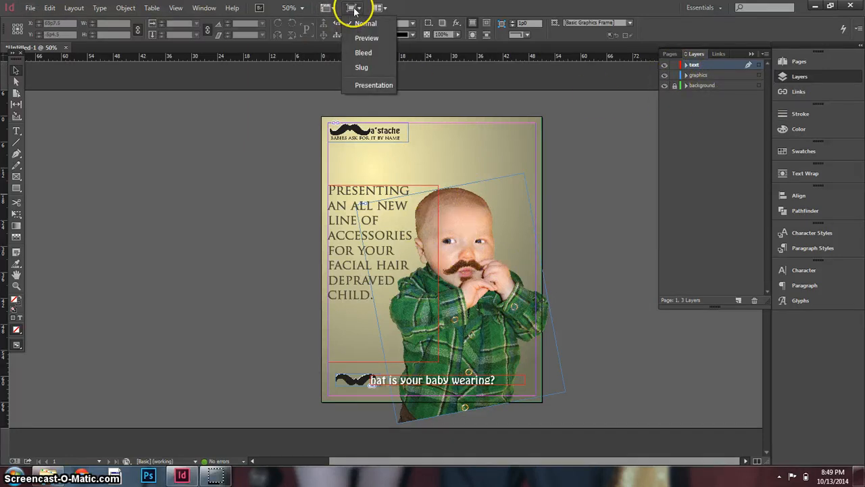
pyautogui.click(369, 39)
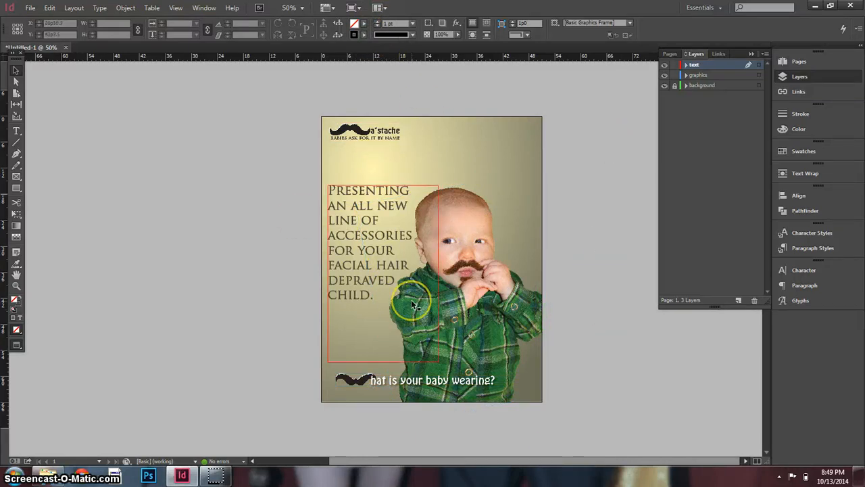
pyautogui.scroll(1, 413, 304)
pyautogui.scroll(1, 411, 299)
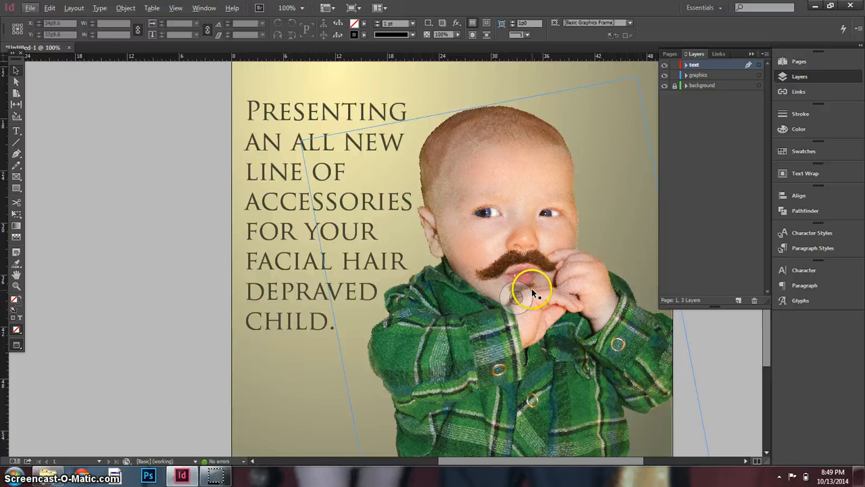
pyautogui.scroll(1, 534, 282)
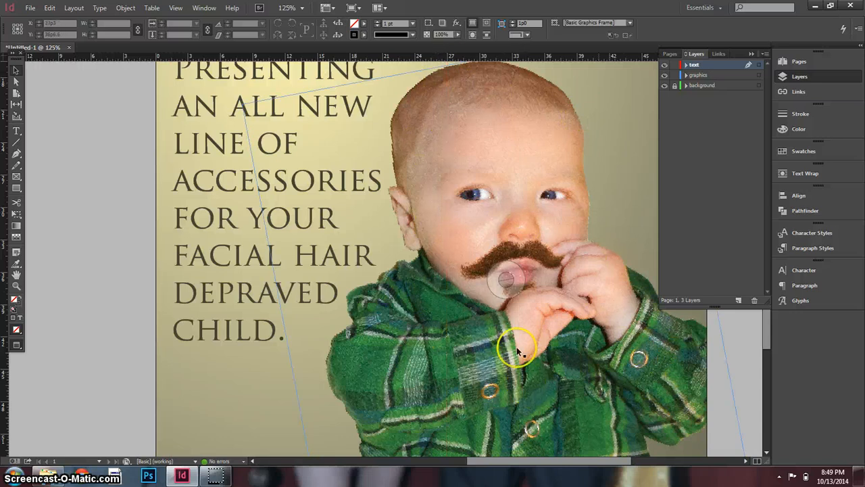
pyautogui.click(540, 257)
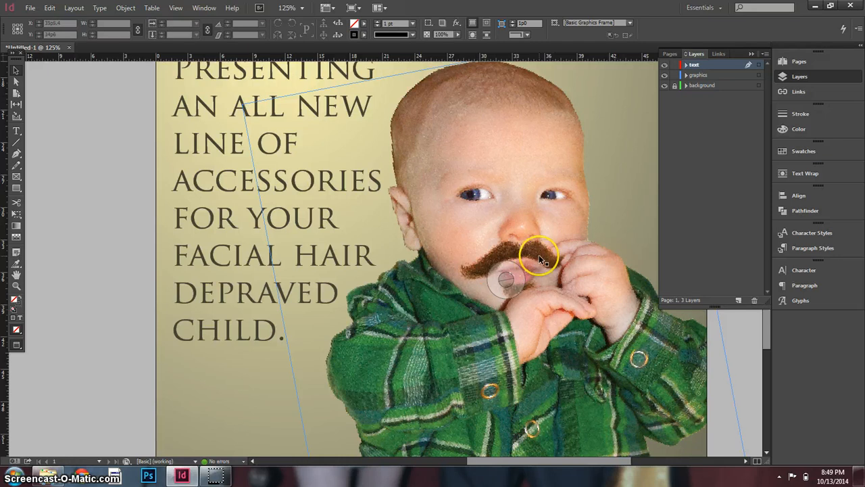
# - Set the document's display performance to High Quality Display and check the poster's image quality from logo to tagline
pyautogui.moveTo(540, 258); pyautogui.dragTo(538, 245)
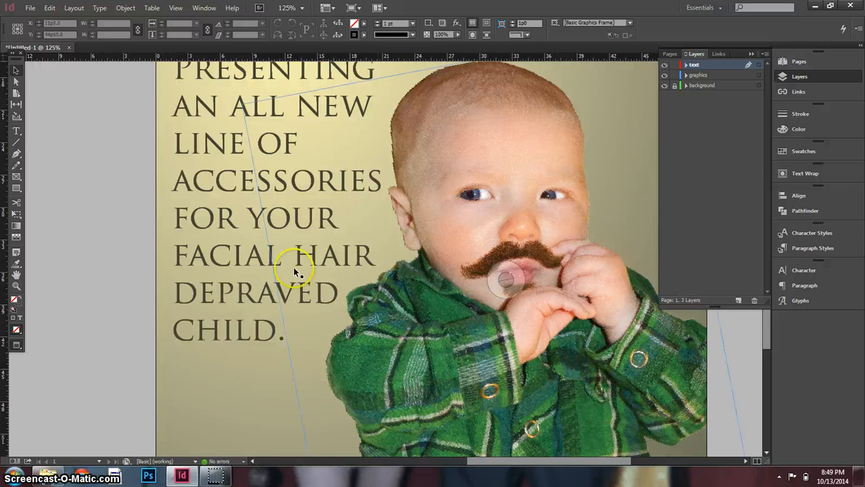
pyautogui.rightClick(522, 197)
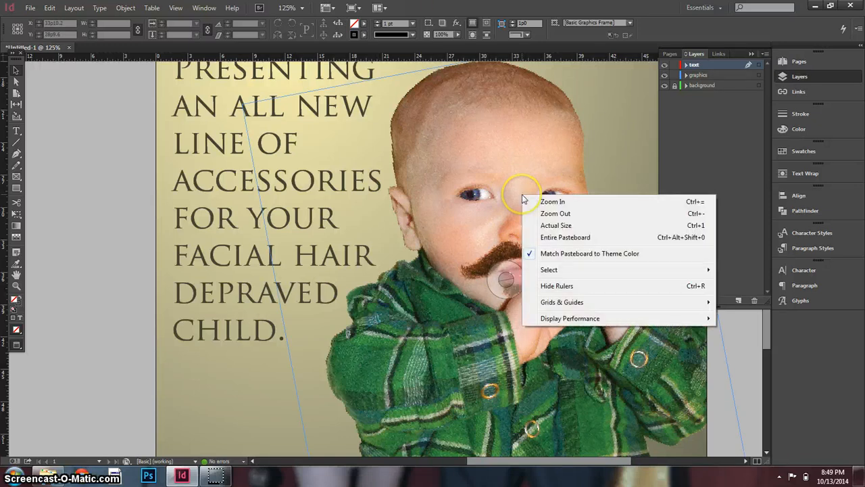
pyautogui.moveTo(585, 317)
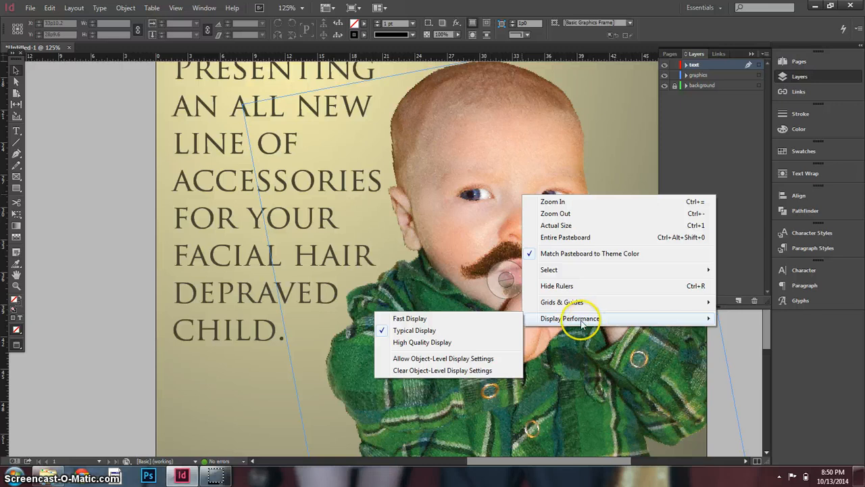
pyautogui.click(422, 342)
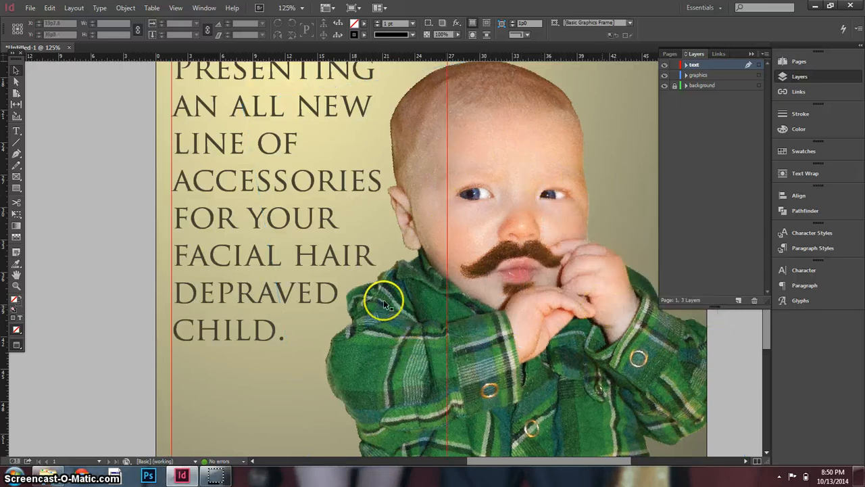
pyautogui.moveTo(289, 170); pyautogui.dragTo(378, 318)
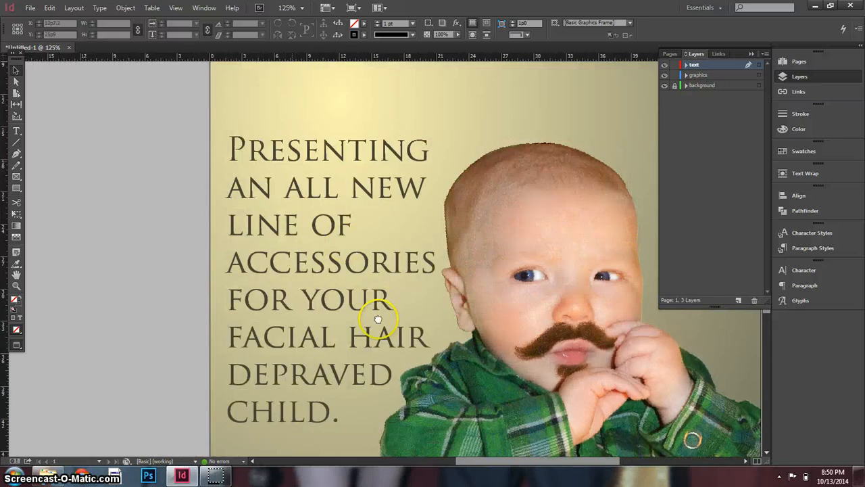
pyautogui.moveTo(385, 392); pyautogui.dragTo(386, 401)
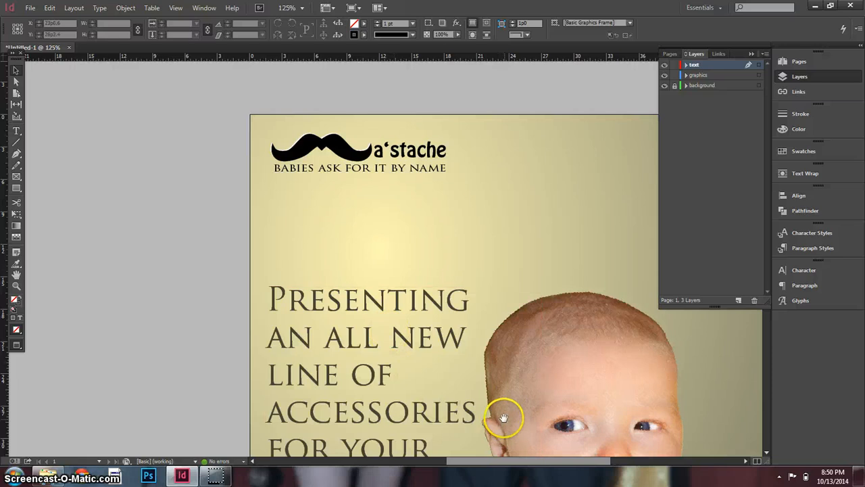
pyautogui.moveTo(502, 415); pyautogui.dragTo(425, 164)
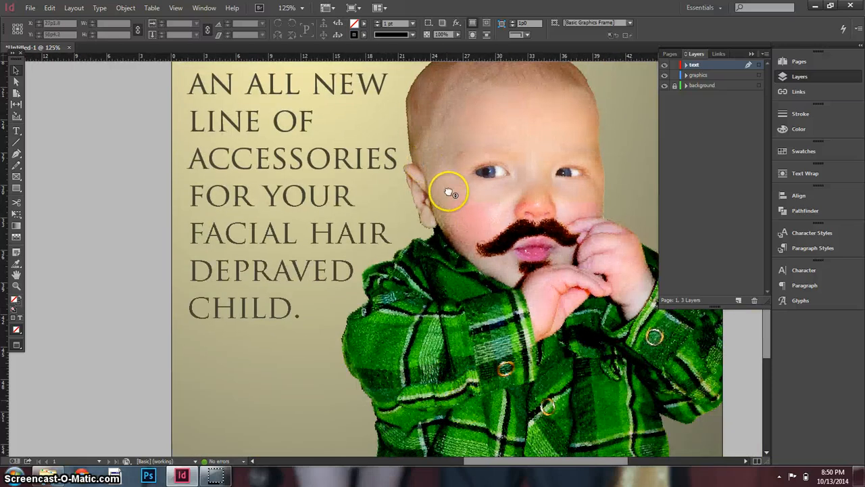
pyautogui.moveTo(392, 397); pyautogui.dragTo(421, 237)
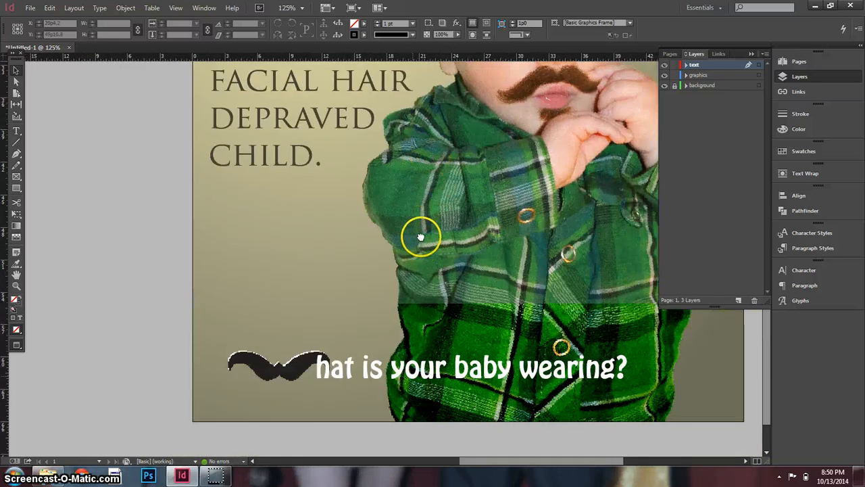
# - Look at the display performance options for the small mustache beside the tagline, leaving the object deselected
pyautogui.click(297, 353)
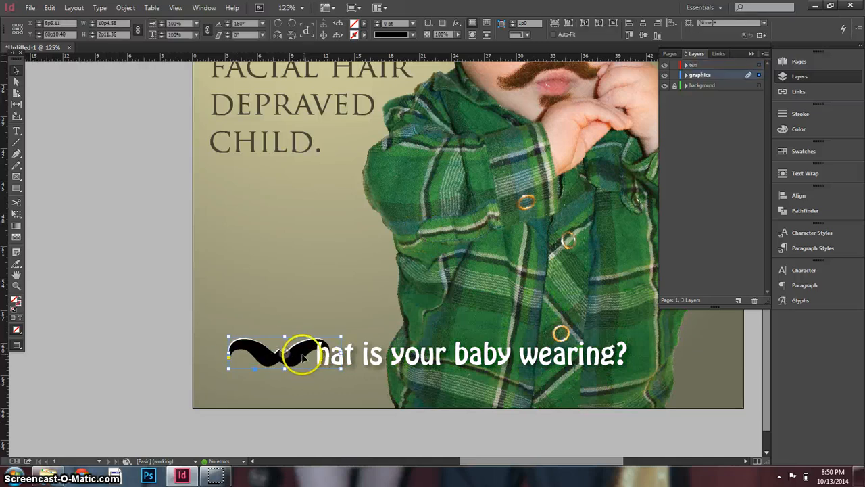
pyautogui.rightClick(296, 355)
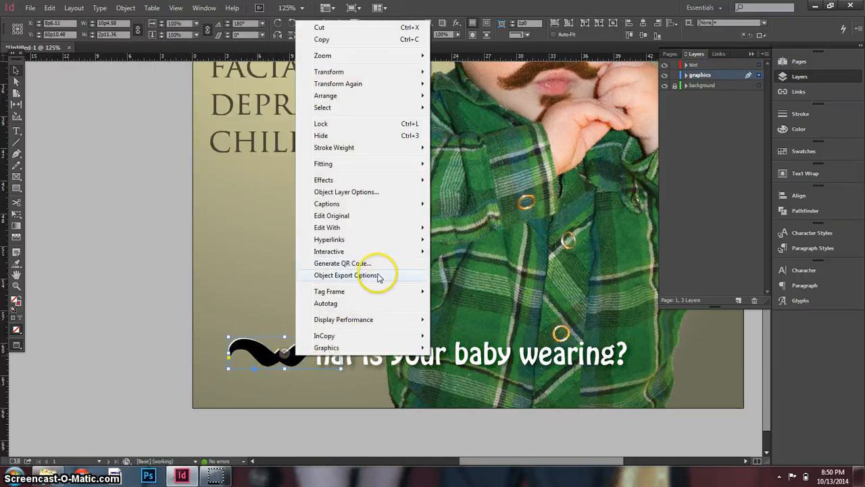
pyautogui.moveTo(404, 319)
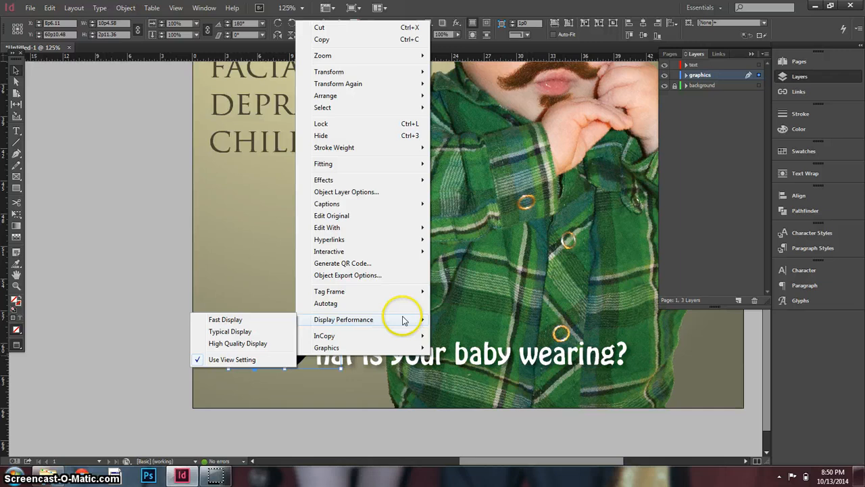
pyautogui.click(228, 321)
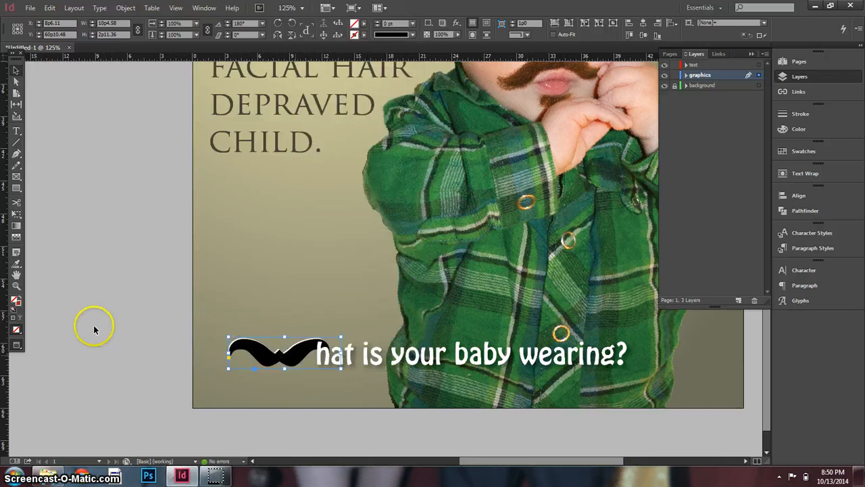
pyautogui.click(144, 329)
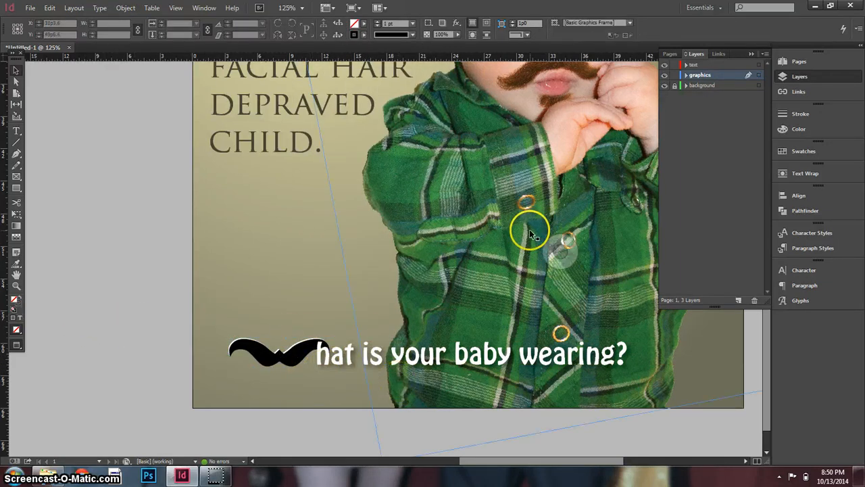
# - Review the whole poster layout at 50% zoom
pyautogui.scroll(-3, 532, 234)
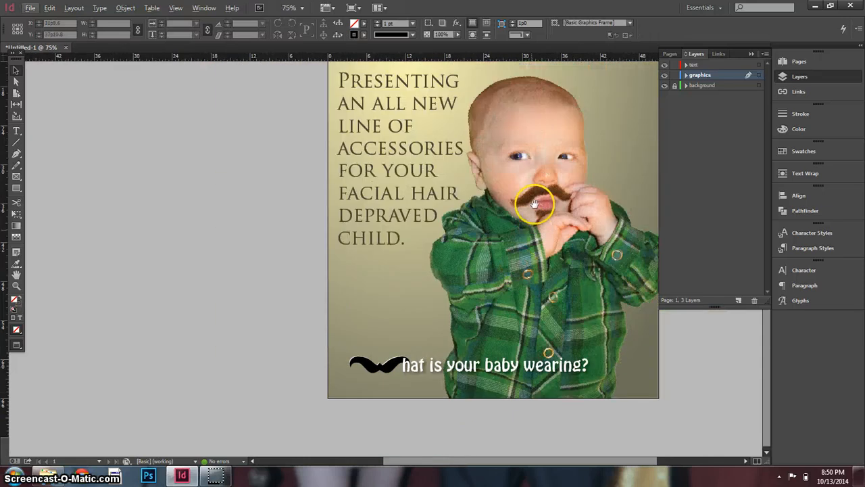
pyautogui.moveTo(494, 230); pyautogui.dragTo(460, 232)
pyautogui.scroll(-1, 458, 227)
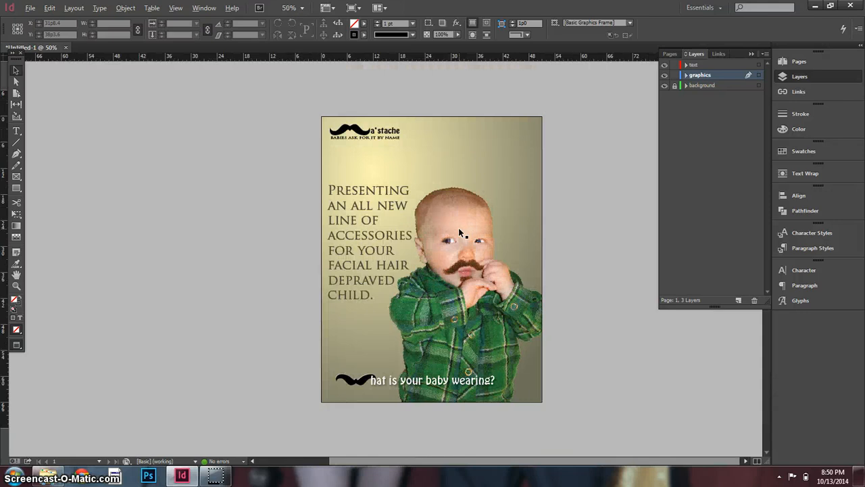
pyautogui.click(615, 194)
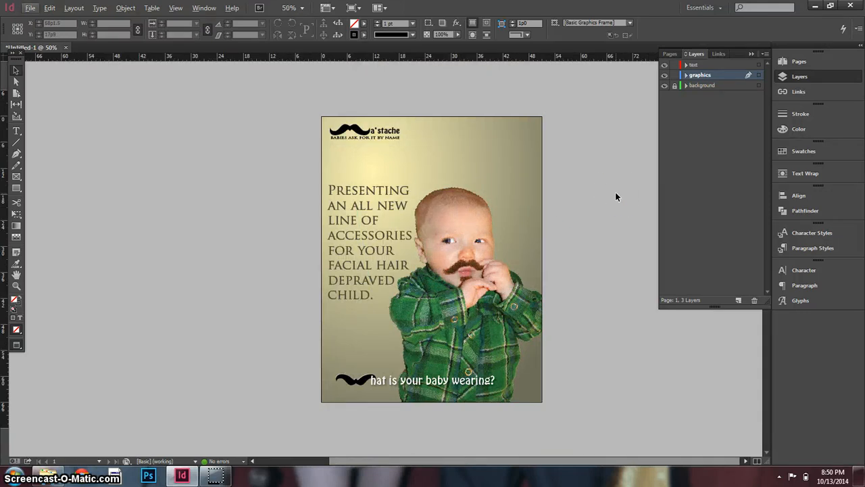
pyautogui.moveTo(588, 234)
pyautogui.mouseDown()
pyautogui.moveTo(544, 242)
pyautogui.moveTo(551, 218)
pyautogui.mouseUp()
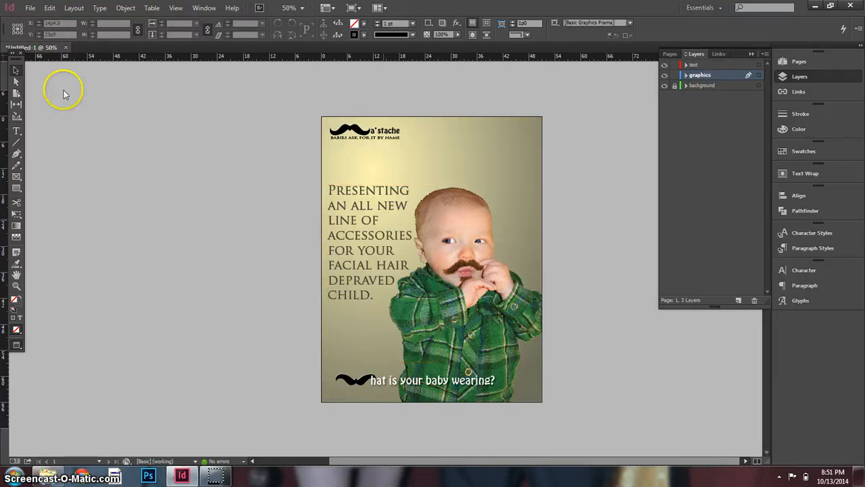
# - Try Optical kerning on the entire headline text and set it back to Metrics
pyautogui.doubleClick(358, 208)
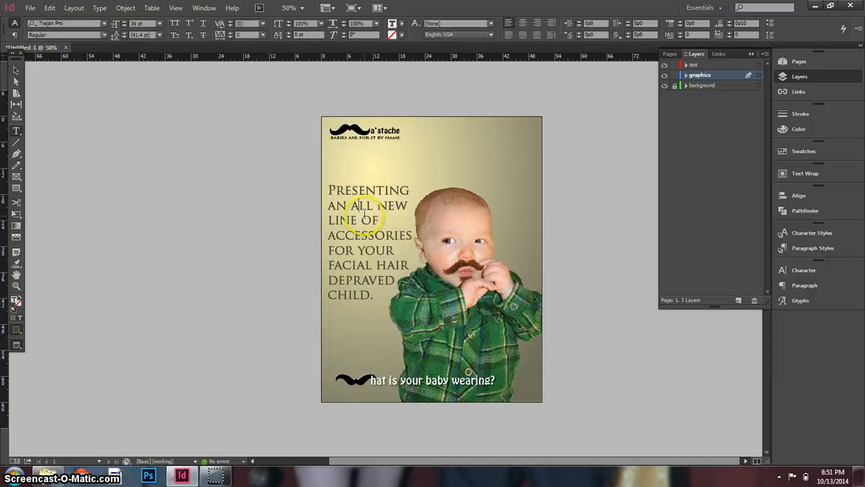
pyautogui.hotkey('ctrl', 'a')
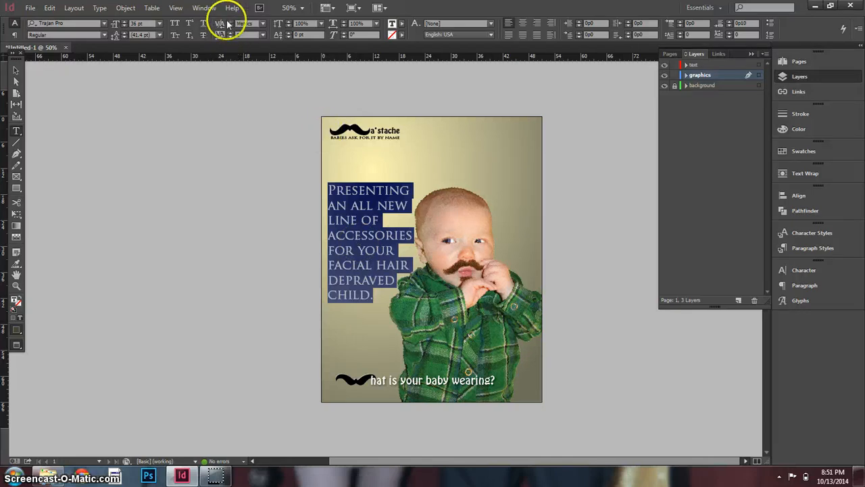
pyautogui.click(262, 25)
pyautogui.click(259, 34)
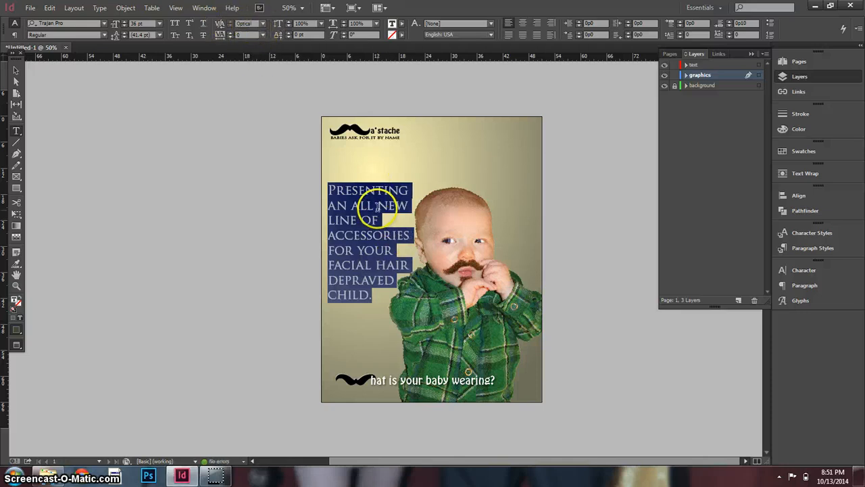
pyautogui.click(262, 24)
pyautogui.click(261, 46)
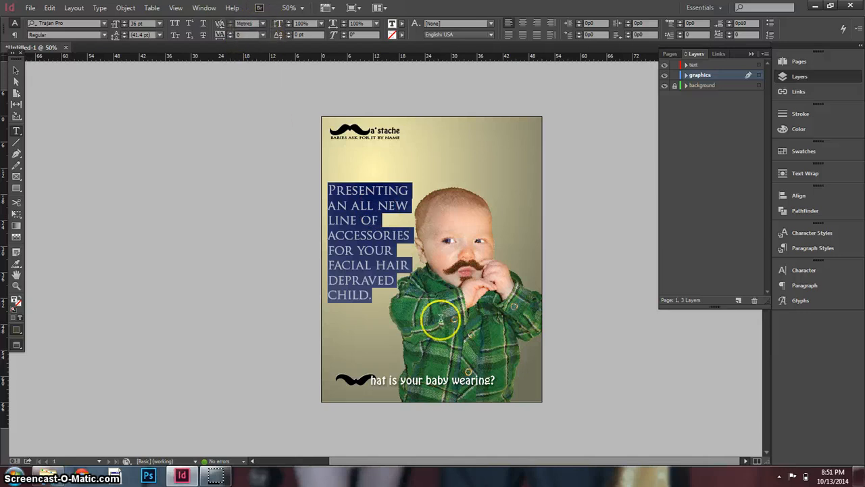
# - Tighten the kerning between the E and the first S of ACCESSORIES in the headline to -100
pyautogui.click(364, 249)
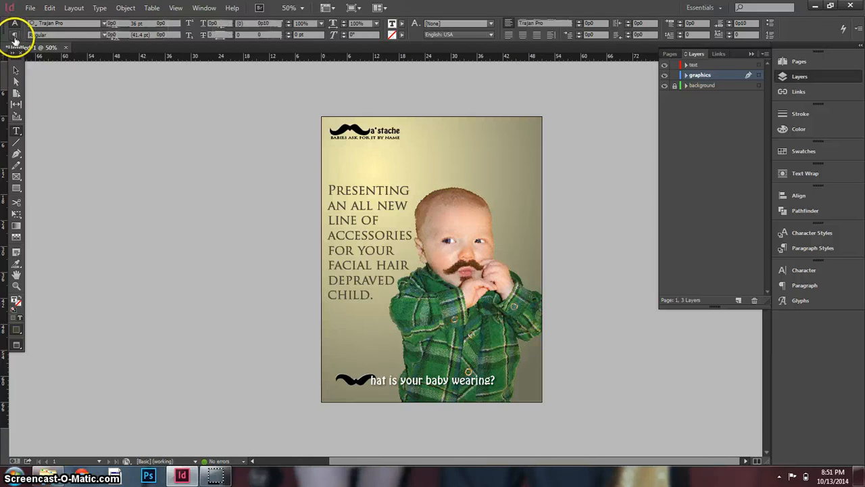
pyautogui.click(15, 34)
pyautogui.click(14, 25)
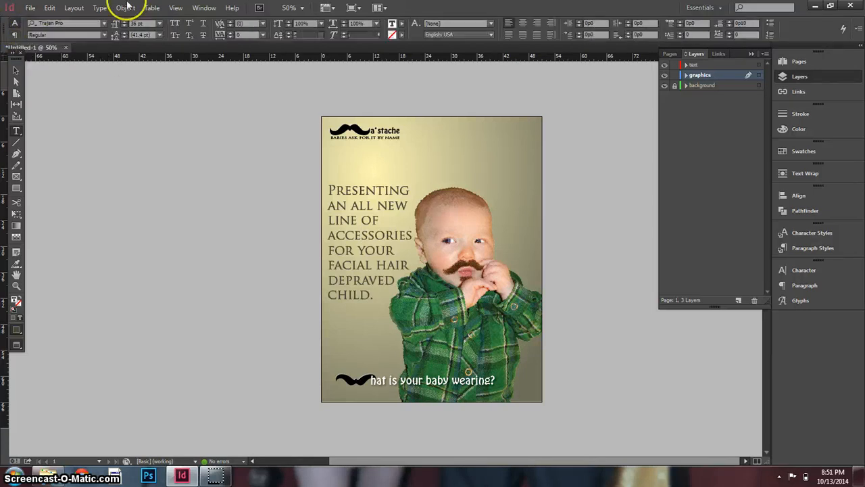
pyautogui.click(231, 23)
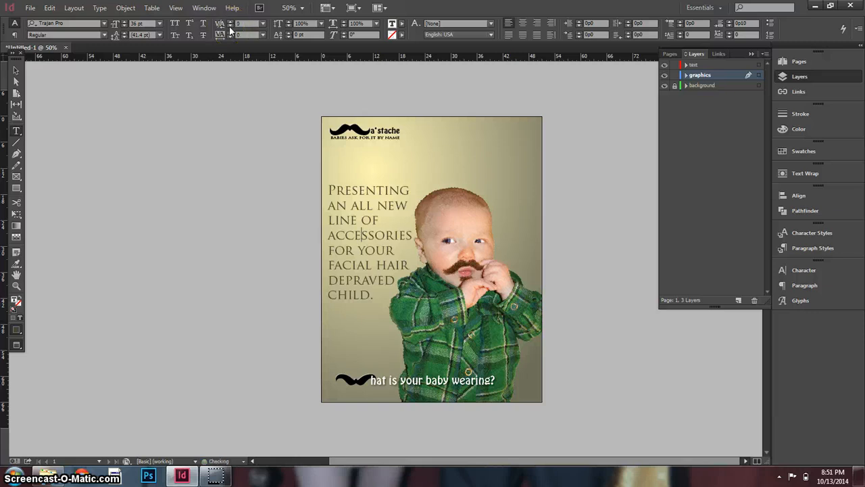
pyautogui.click(230, 26)
pyautogui.click(230, 26)
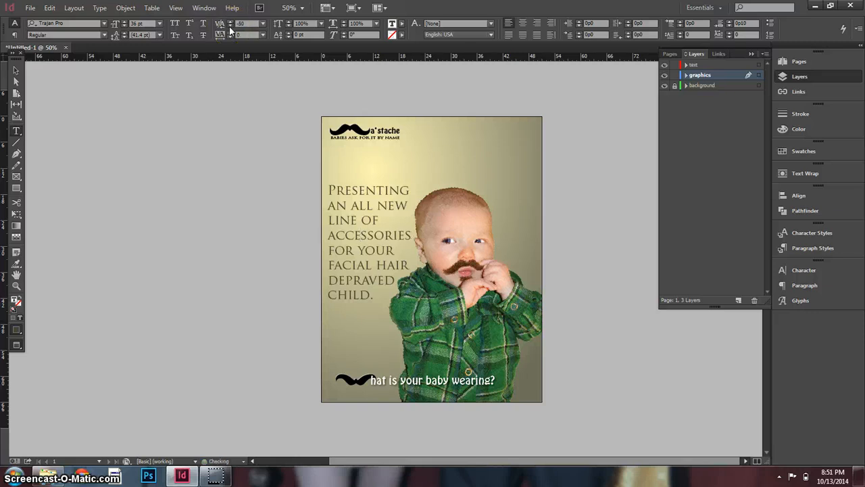
pyautogui.click(362, 234)
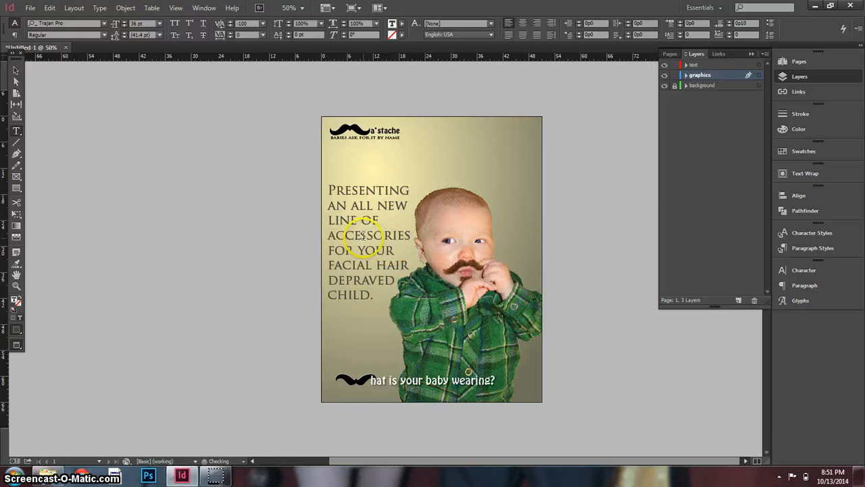
# - Loosen the kerning between the E and the first S of ACCESSORIES to -50
pyautogui.press('ctrl')
pyautogui.hotkey('alt', 'Right')
pyautogui.hotkey('alt', 'Right')
pyautogui.hotkey('alt', 'Right')
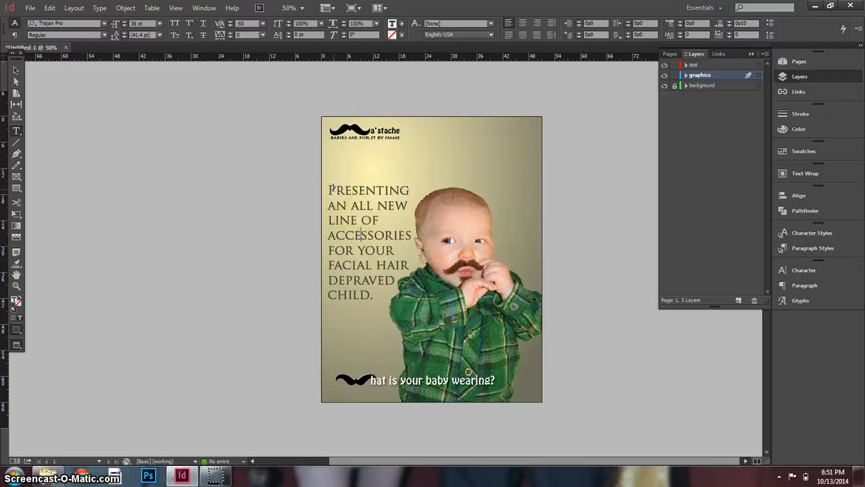
pyautogui.click(396, 359)
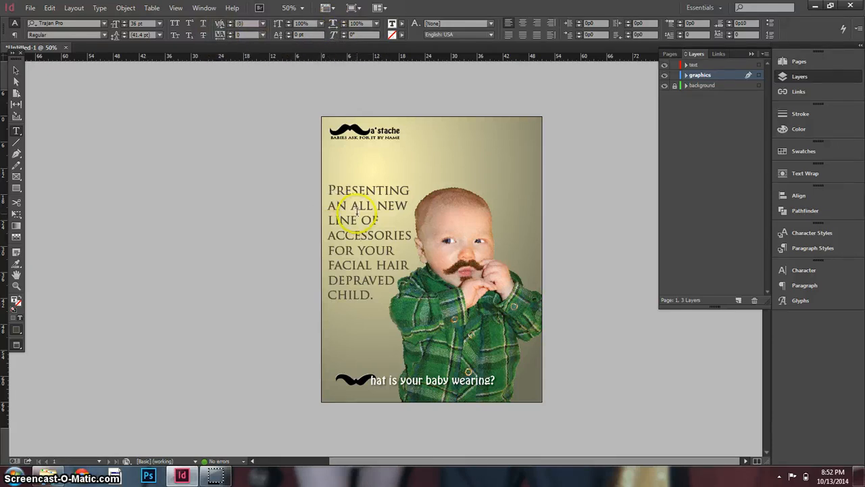
# - Try looser letter spacing on the entire headline by raising its tracking to 20
pyautogui.click(232, 32)
pyautogui.click(231, 35)
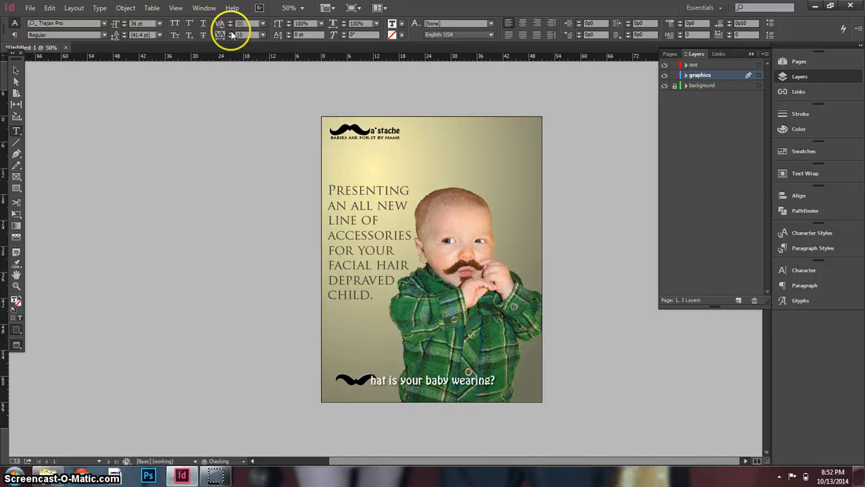
pyautogui.click(403, 240)
pyautogui.hotkey('ctrl', 'a')
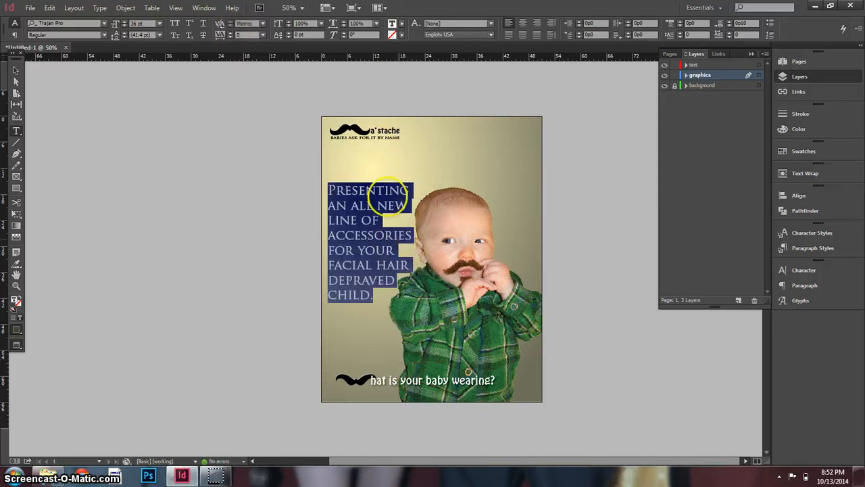
pyautogui.click(230, 32)
pyautogui.click(230, 32)
pyautogui.click(230, 33)
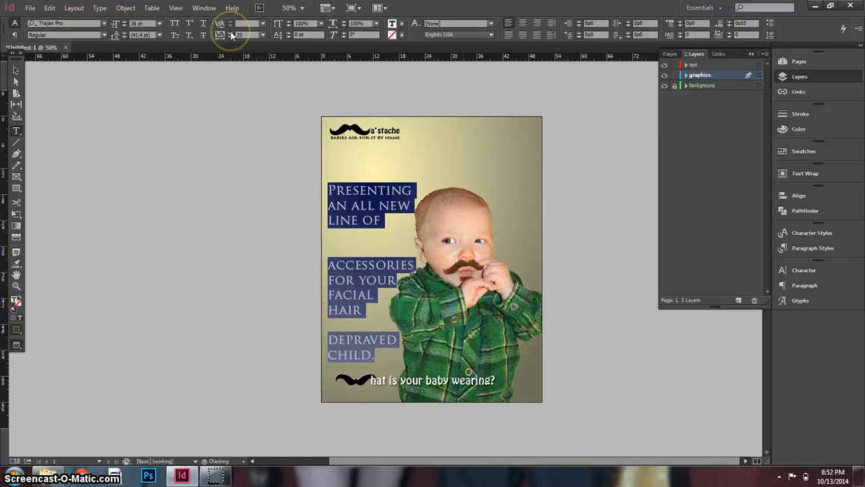
# - Tighten the tracking of the entire headline to -60 and bring up its paragraph formatting controls
pyautogui.click(230, 36)
pyautogui.click(230, 36)
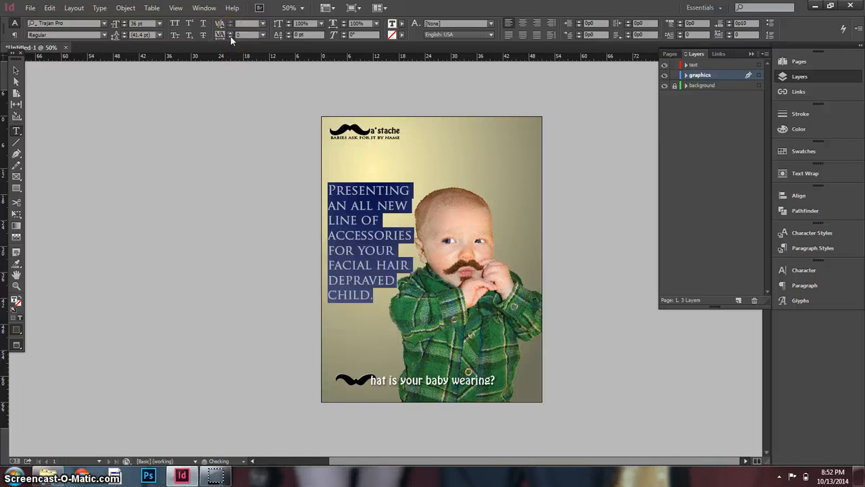
pyautogui.click(230, 36)
pyautogui.click(231, 37)
pyautogui.click(230, 37)
pyautogui.click(230, 36)
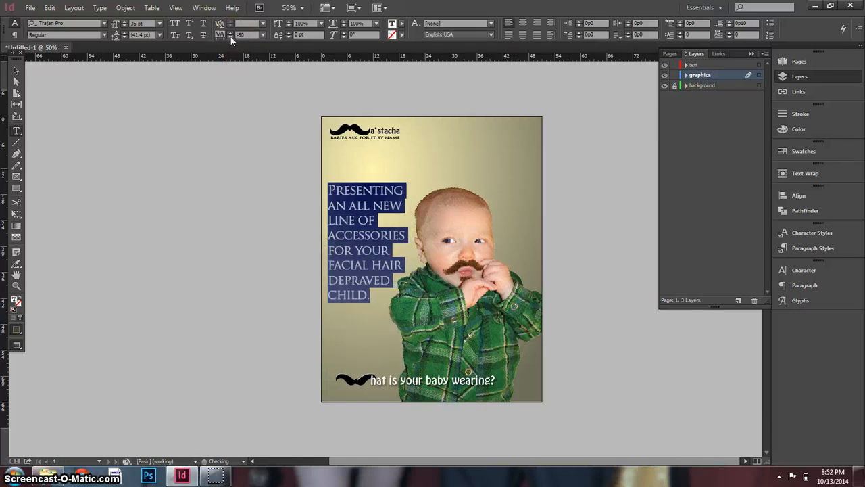
pyautogui.click(231, 36)
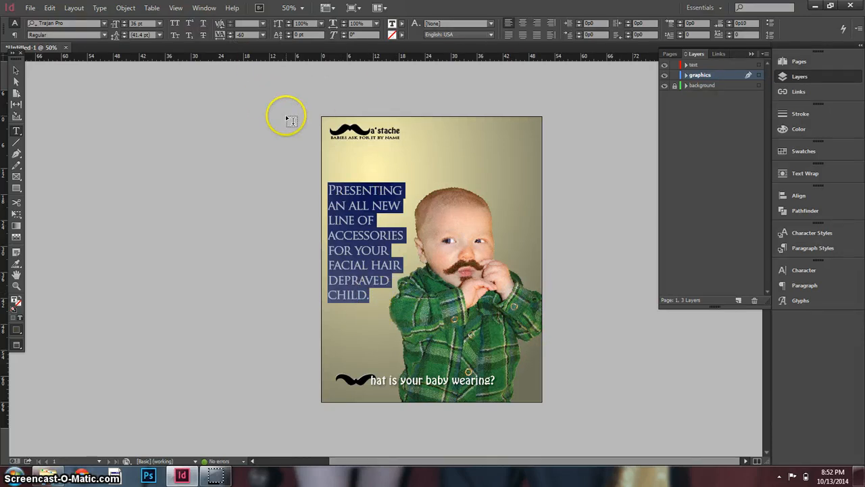
pyautogui.click(15, 34)
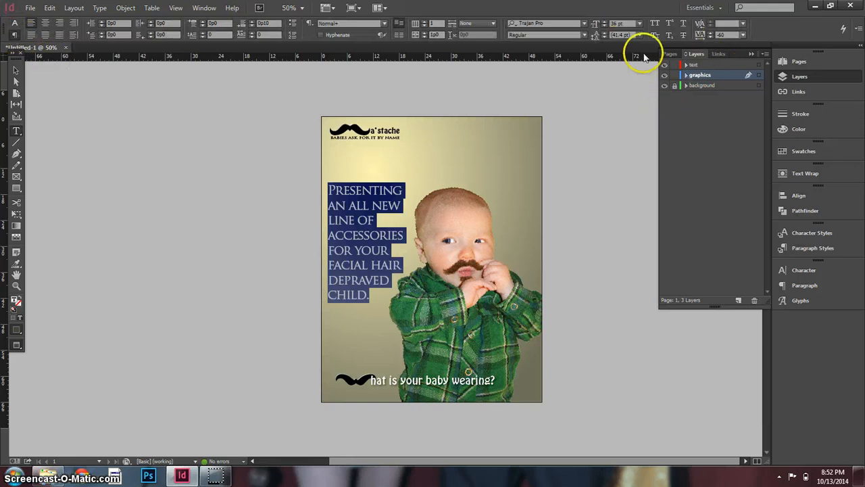
# - Increase the leading of the entire headline to 48 pt and deselect the text
pyautogui.click(604, 33)
pyautogui.click(604, 33)
pyautogui.click(604, 33)
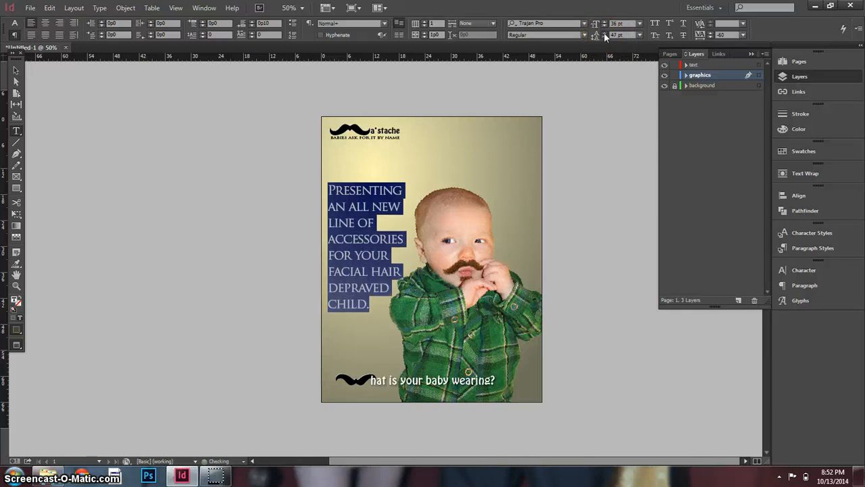
pyautogui.click(604, 33)
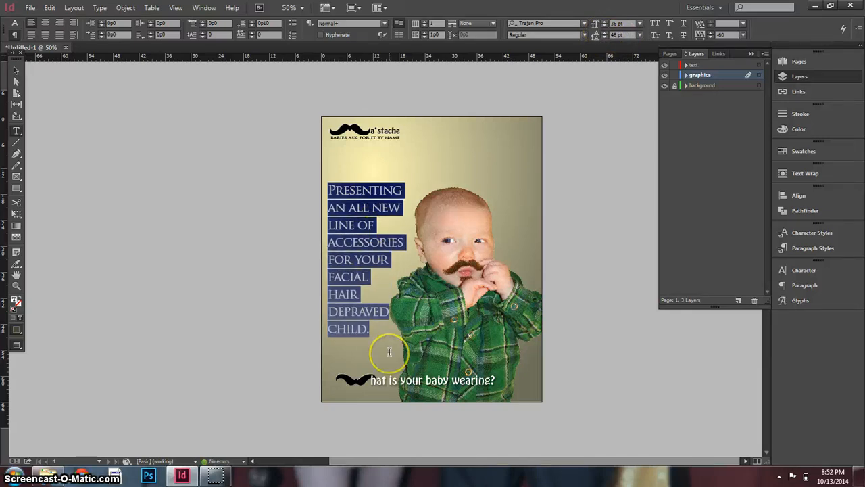
pyautogui.click(17, 70)
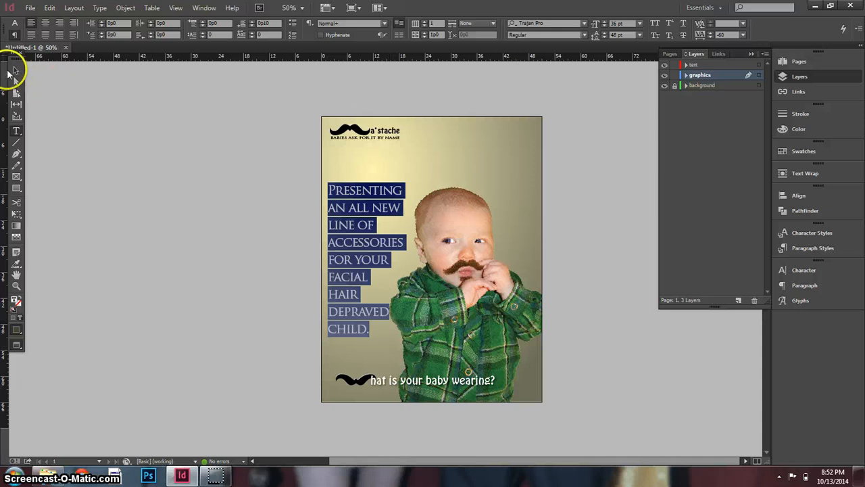
pyautogui.click(244, 237)
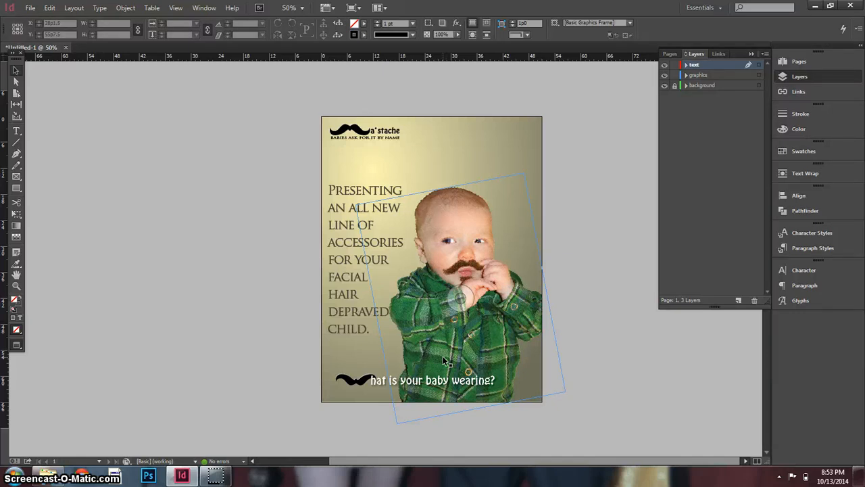
pyautogui.click(419, 358)
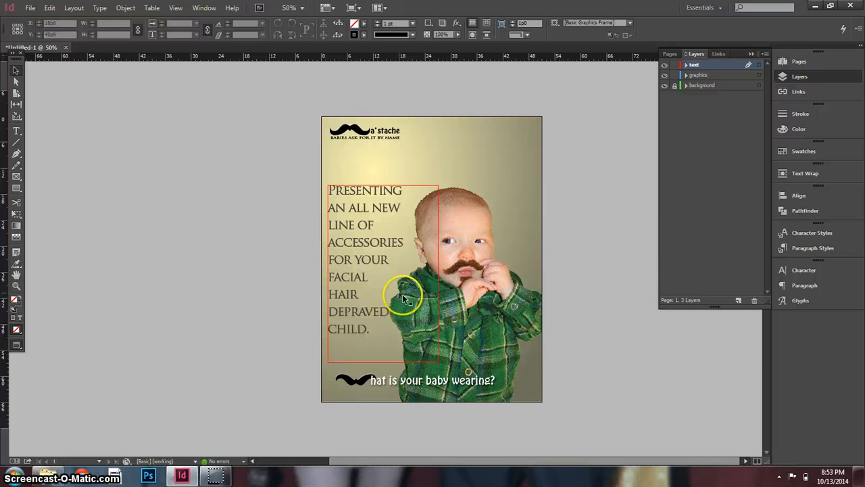
pyautogui.click(455, 230)
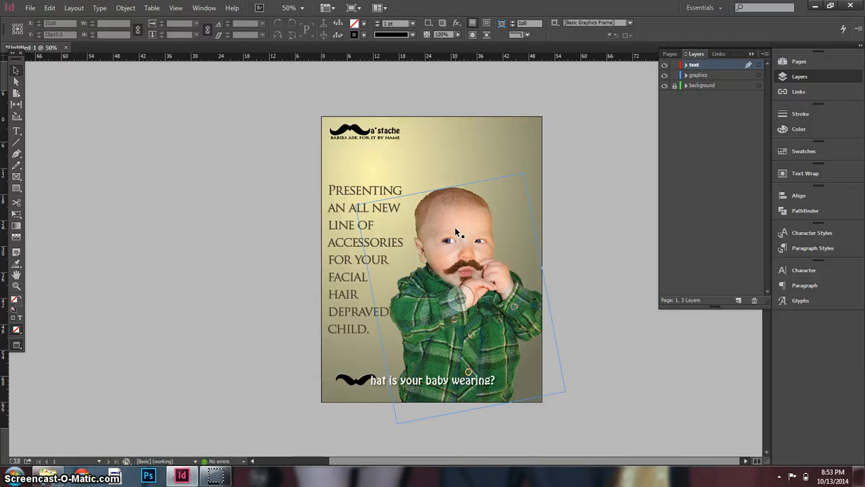
pyautogui.click(330, 194)
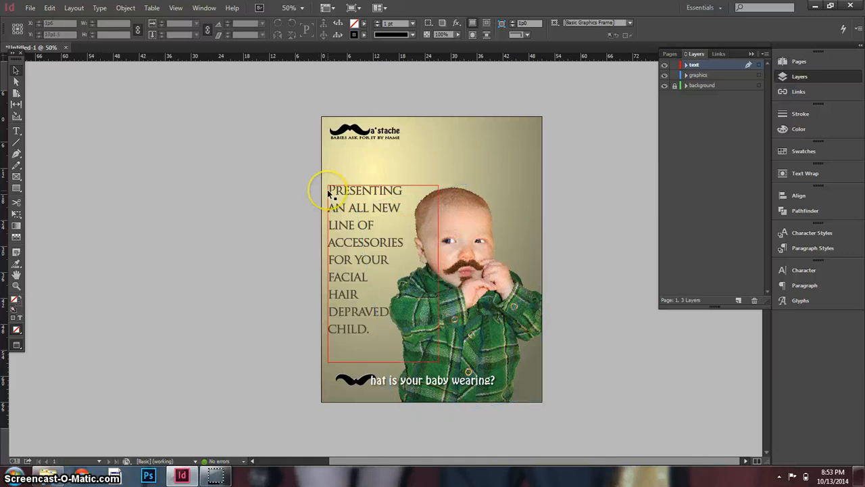
pyautogui.click(450, 116)
# - Start packaging the publication and save the document as ma_stacheAd_v03 in the magAd folder
pyautogui.click(28, 8)
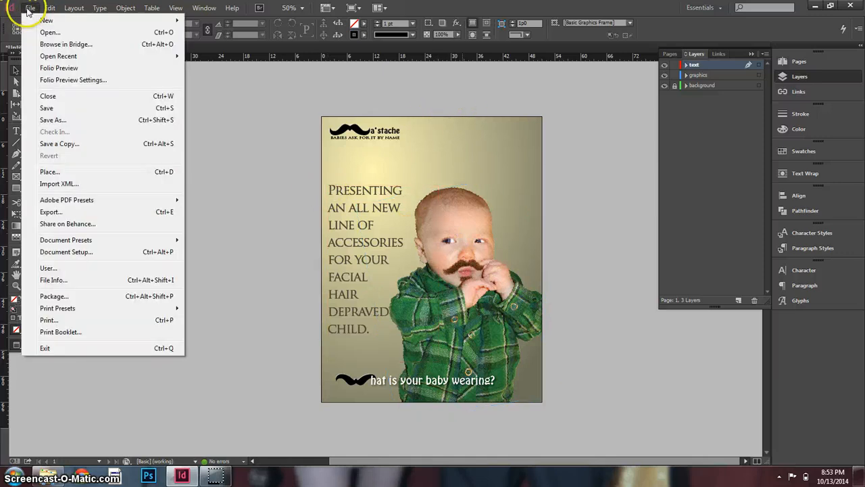
pyautogui.click(82, 302)
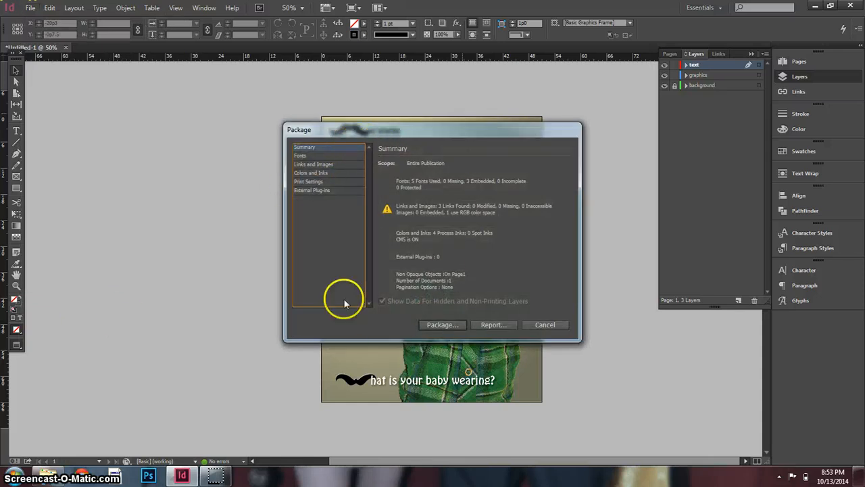
pyautogui.click(442, 325)
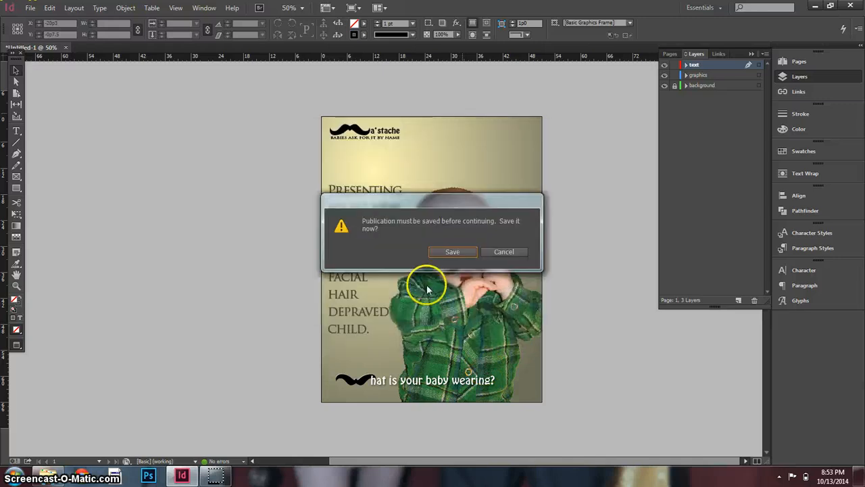
pyautogui.click(452, 251)
pyautogui.click(404, 168)
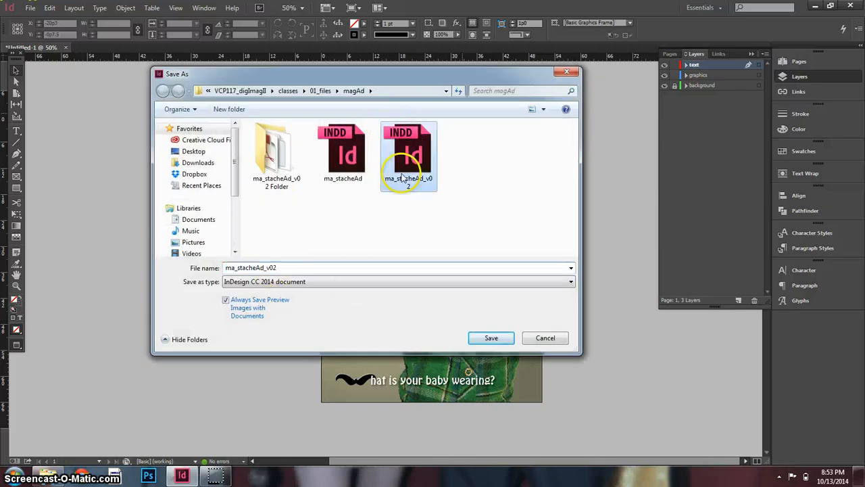
pyautogui.click(311, 267)
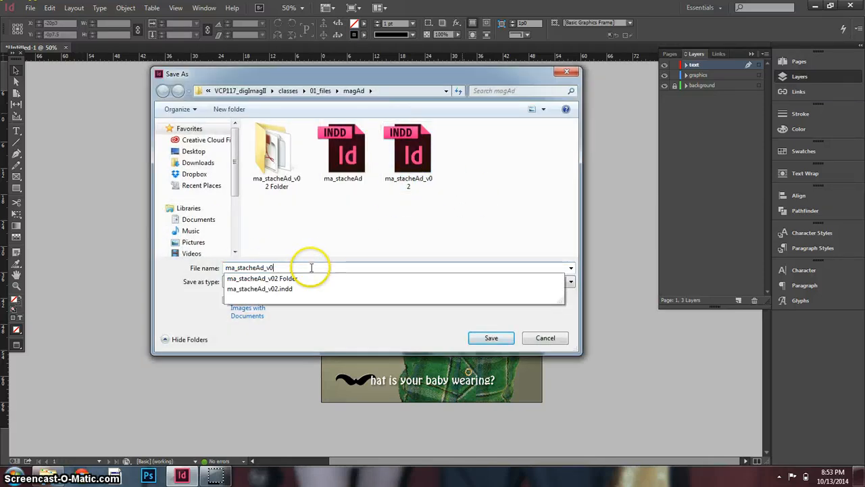
pyautogui.press('Return')
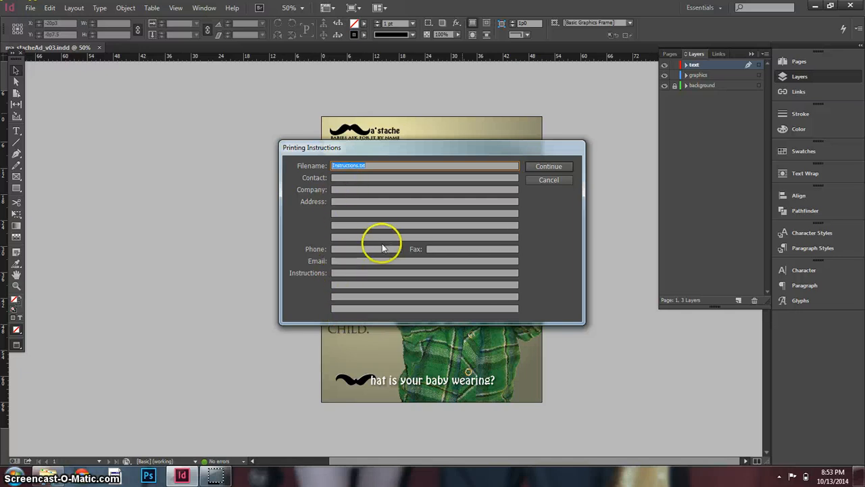
# - Package the ad into ma_stacheAd_v03 Folder with fonts, linked graphics, IDML and a High Quality Print PDF, leaving the printing instructions blank
pyautogui.click(558, 164)
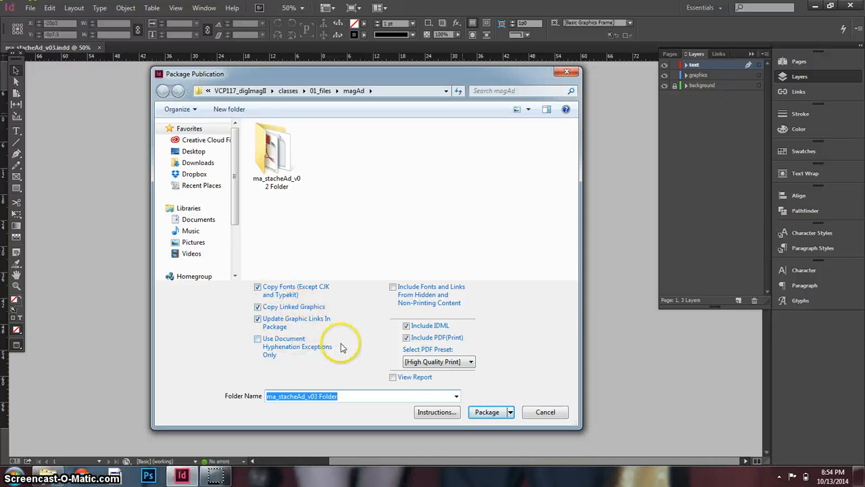
pyautogui.click(488, 412)
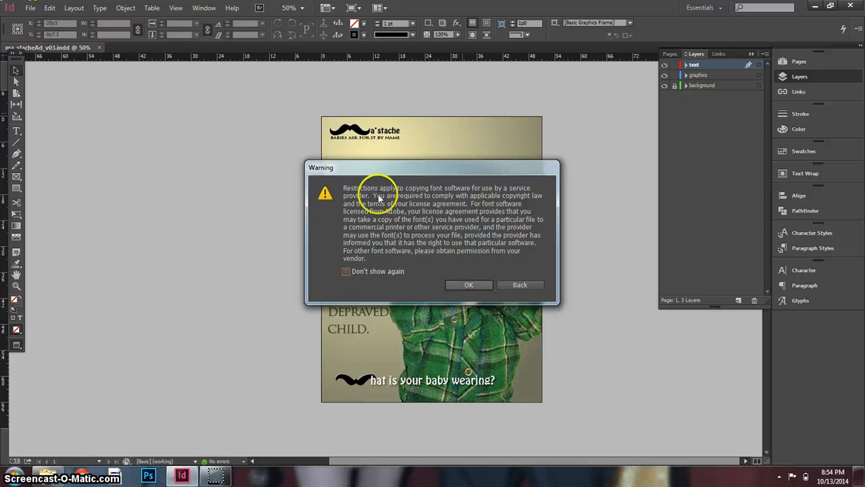
pyautogui.click(478, 288)
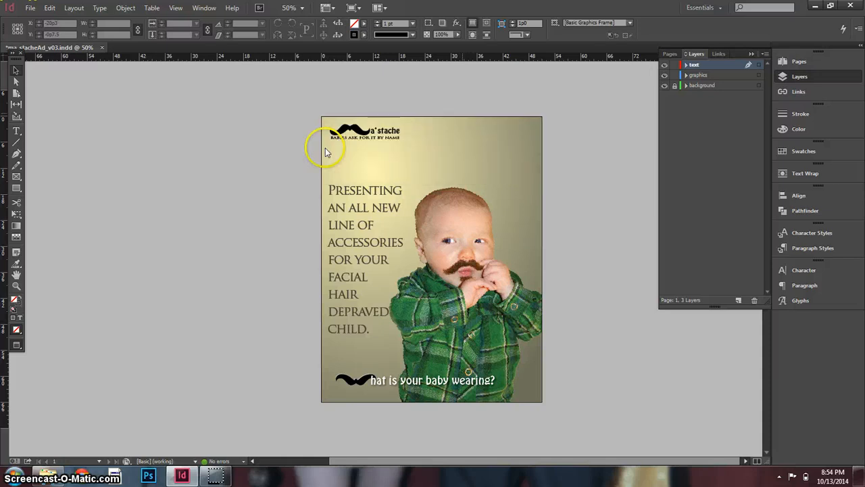
# - Switch to Windows Explorer and open ma_stacheAd_v02 Folder inside classes > 01_files > magAd
pyautogui.click(58, 472)
pyautogui.click(203, 38)
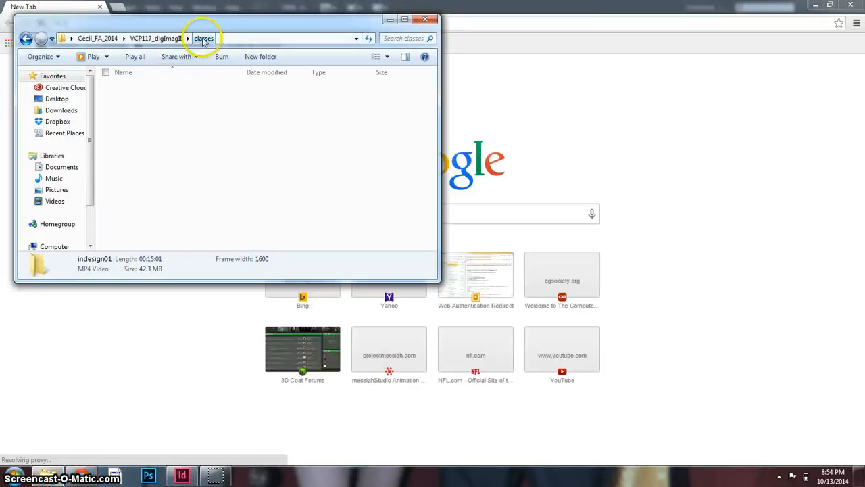
pyautogui.doubleClick(125, 100)
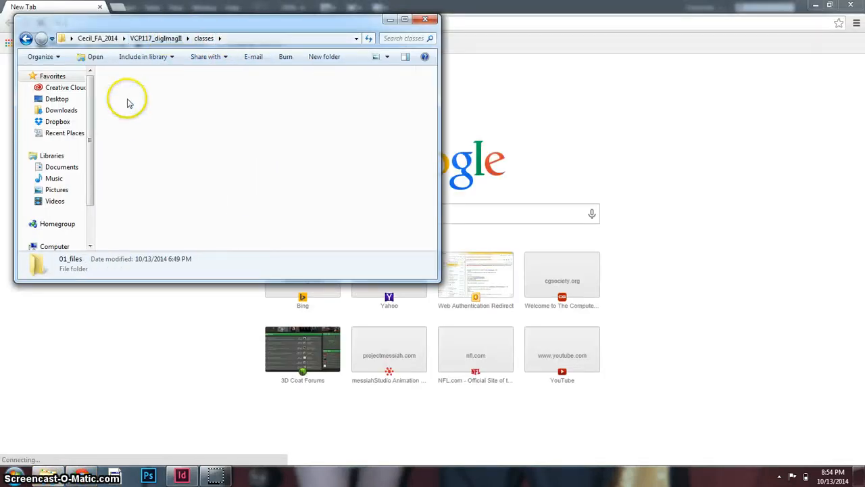
pyautogui.doubleClick(125, 91)
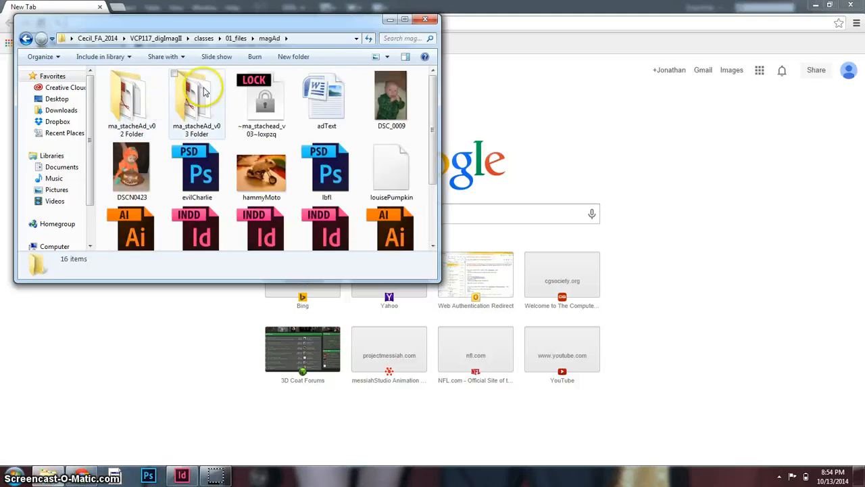
pyautogui.click(132, 110)
pyautogui.doubleClick(132, 110)
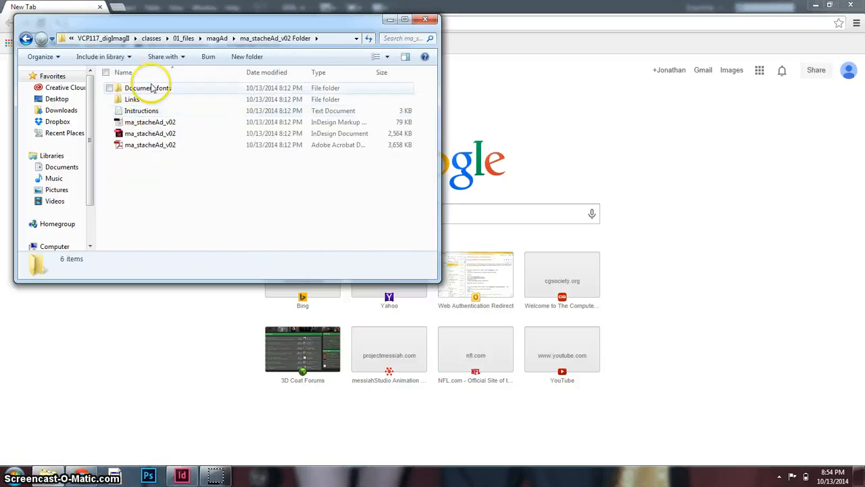
# - Examine the contents of the package's Document fonts and Links folders, returning to the package folder after each
pyautogui.doubleClick(155, 89)
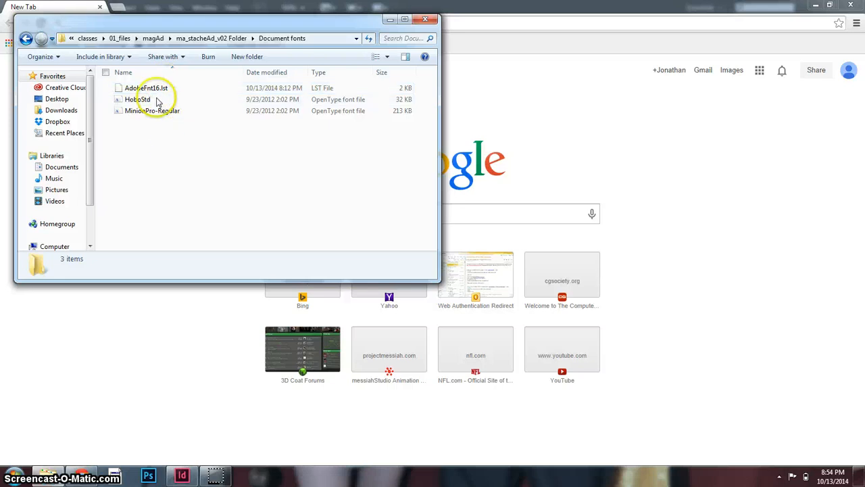
pyautogui.click(223, 37)
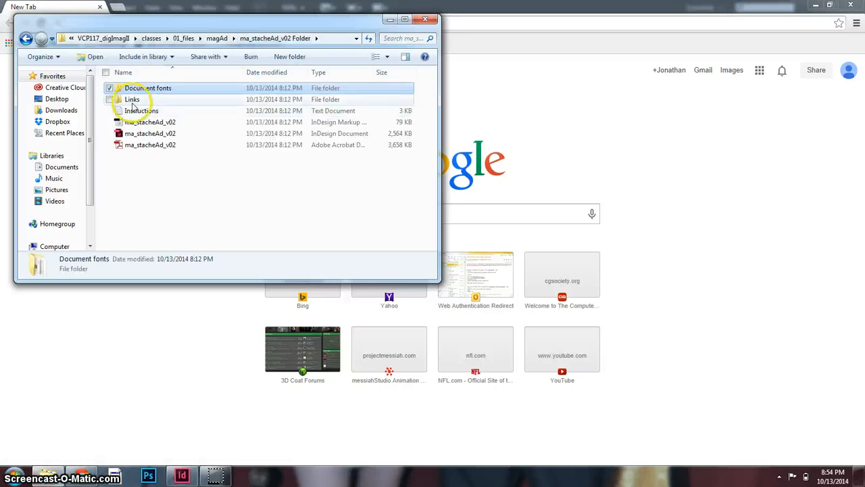
pyautogui.doubleClick(135, 100)
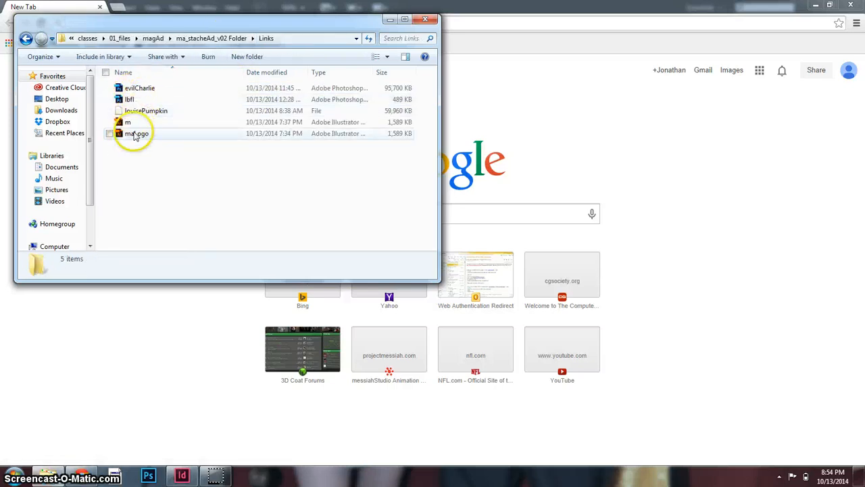
pyautogui.click(214, 39)
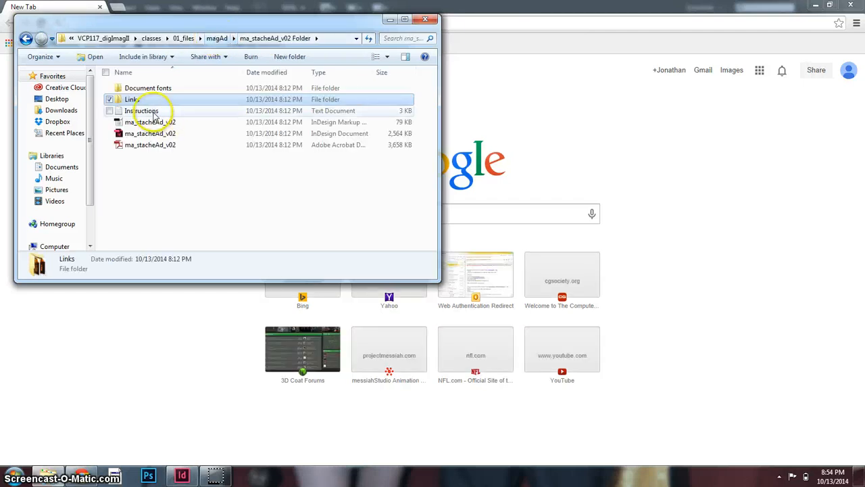
# - Inspect the packaged Instructions text file, the ma_stacheAd_v02 InDesign Markup file and the ma_stacheAd_v02 PDF in the file list
pyautogui.click(153, 111)
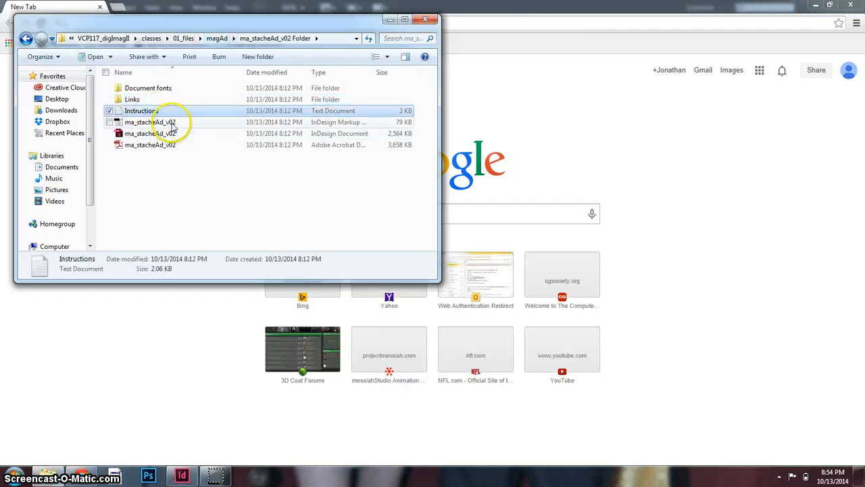
pyautogui.click(195, 125)
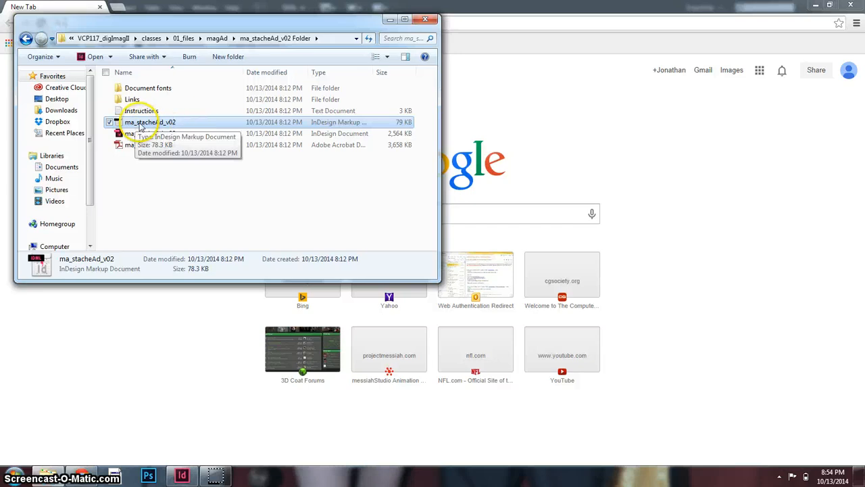
pyautogui.click(169, 148)
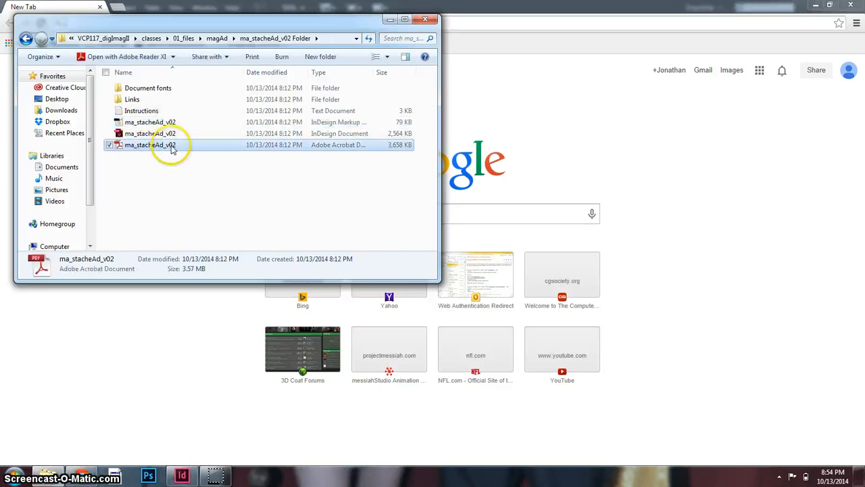